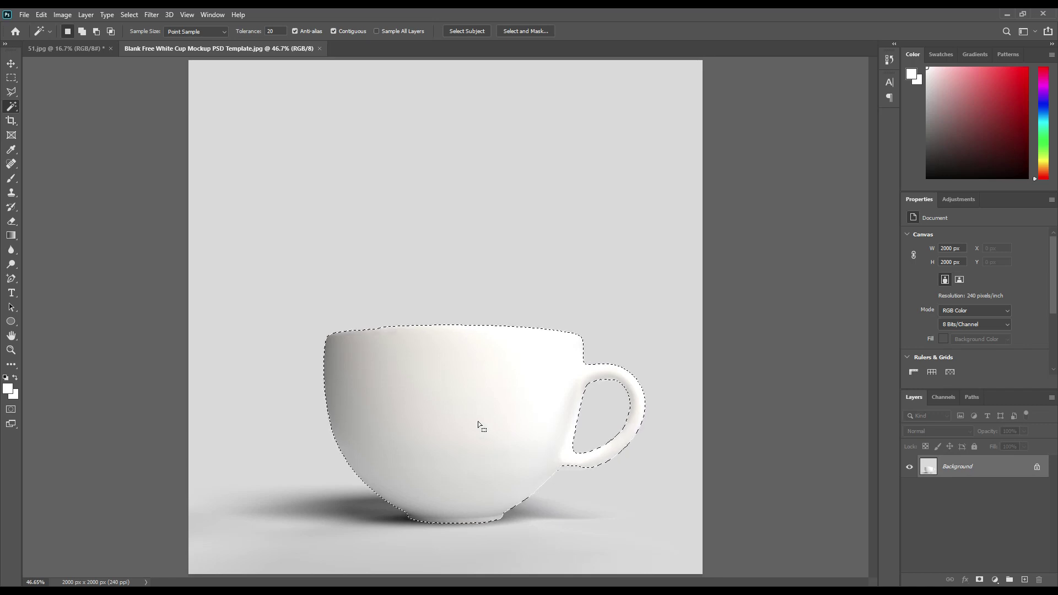
# Add the missed slivers along the cup's top rim to the selection using the Object Selection Tool in Lasso mode
pyautogui.hotkey('ctrl', '+')
pyautogui.hotkey('ctrl', '+')
pyautogui.hotkey('ctrl', '+')
pyautogui.hotkey('ctrl', '+')
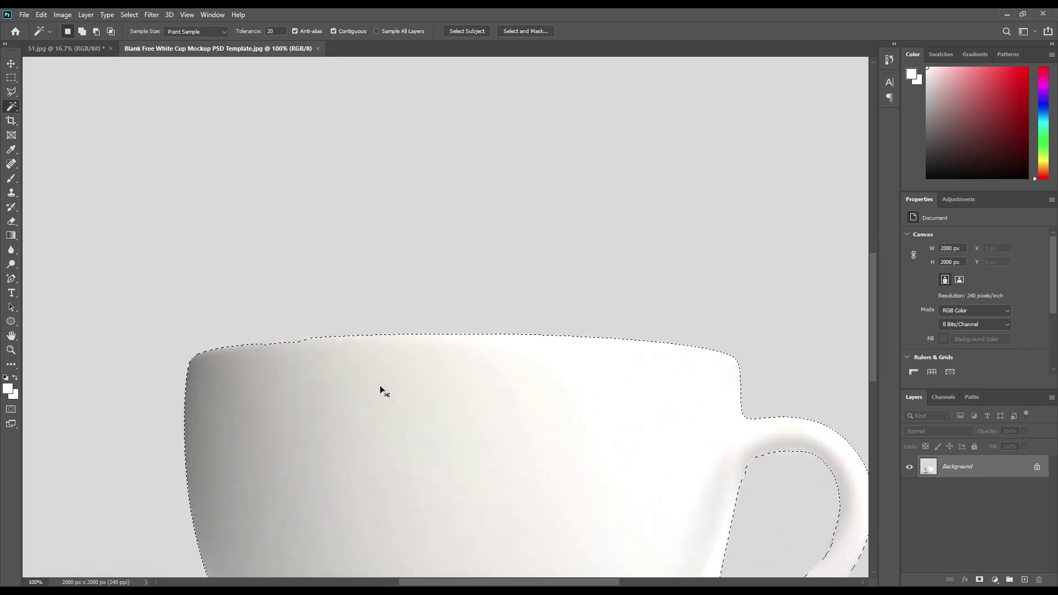
pyautogui.moveTo(193, 422); pyautogui.dragTo(385, 346)
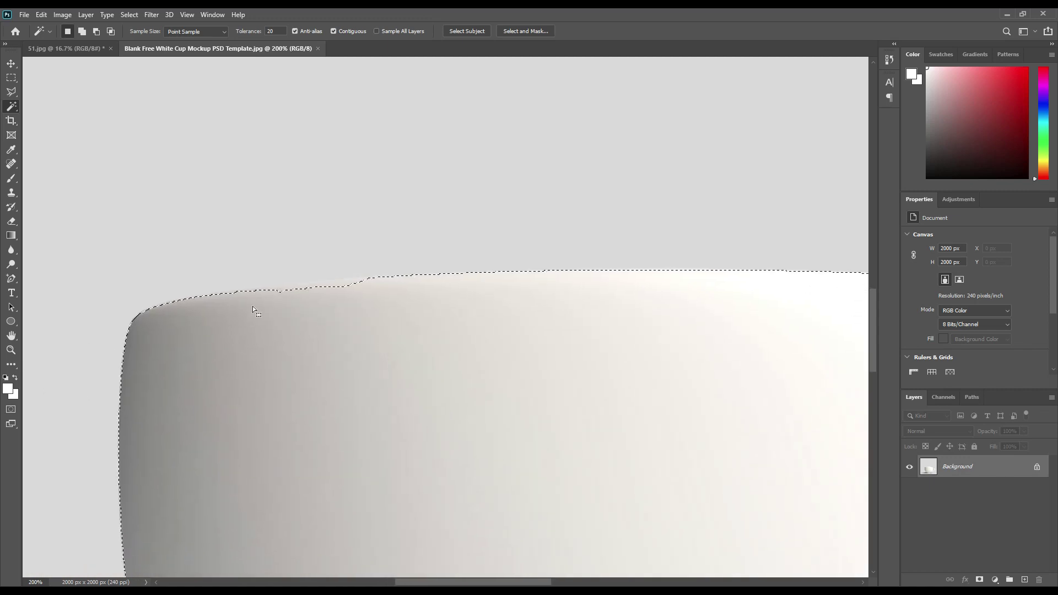
pyautogui.rightClick(11, 106)
pyautogui.click(41, 107)
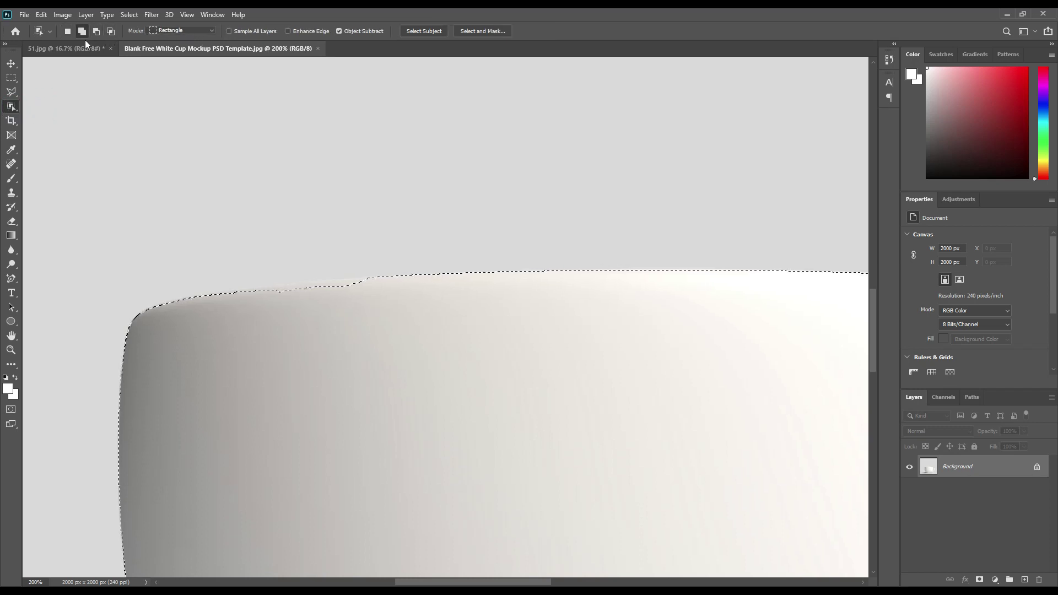
pyautogui.click(170, 30)
pyautogui.click(172, 49)
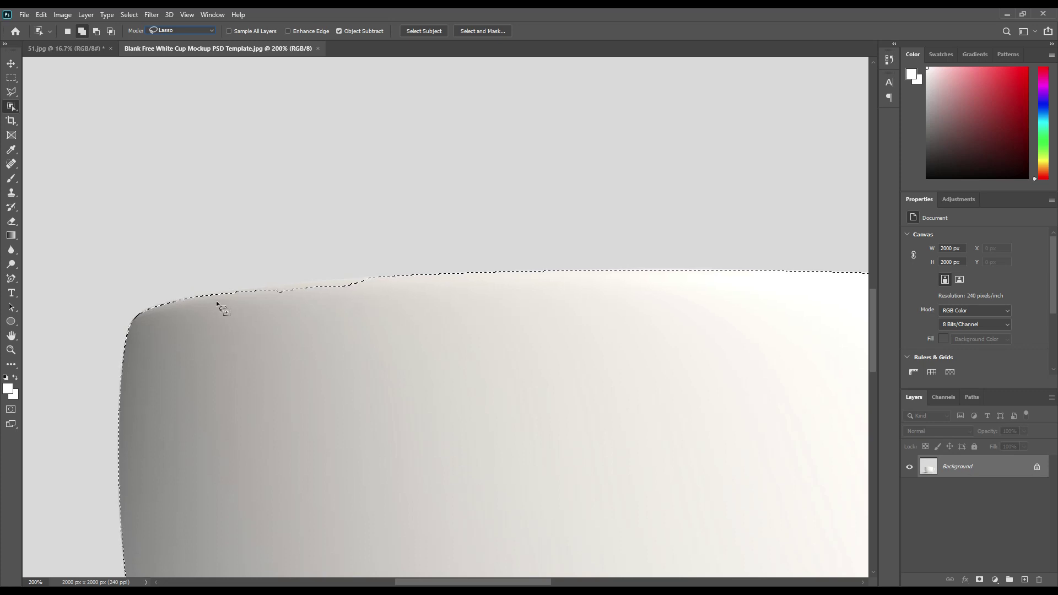
pyautogui.moveTo(134, 319); pyautogui.dragTo(369, 277)
pyautogui.moveTo(277, 309); pyautogui.dragTo(274, 309)
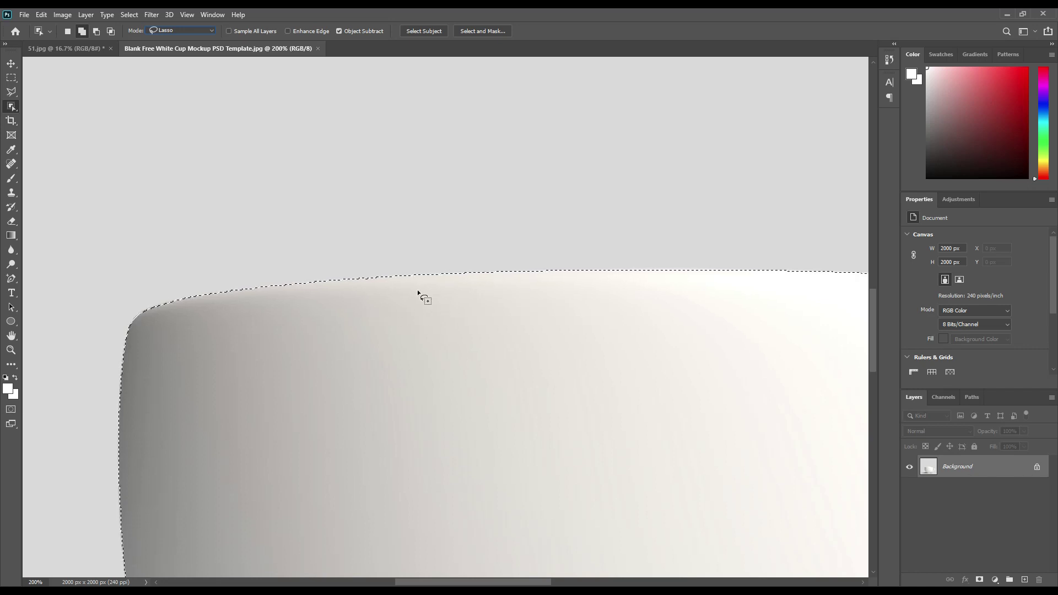
pyautogui.moveTo(732, 348); pyautogui.dragTo(369, 342)
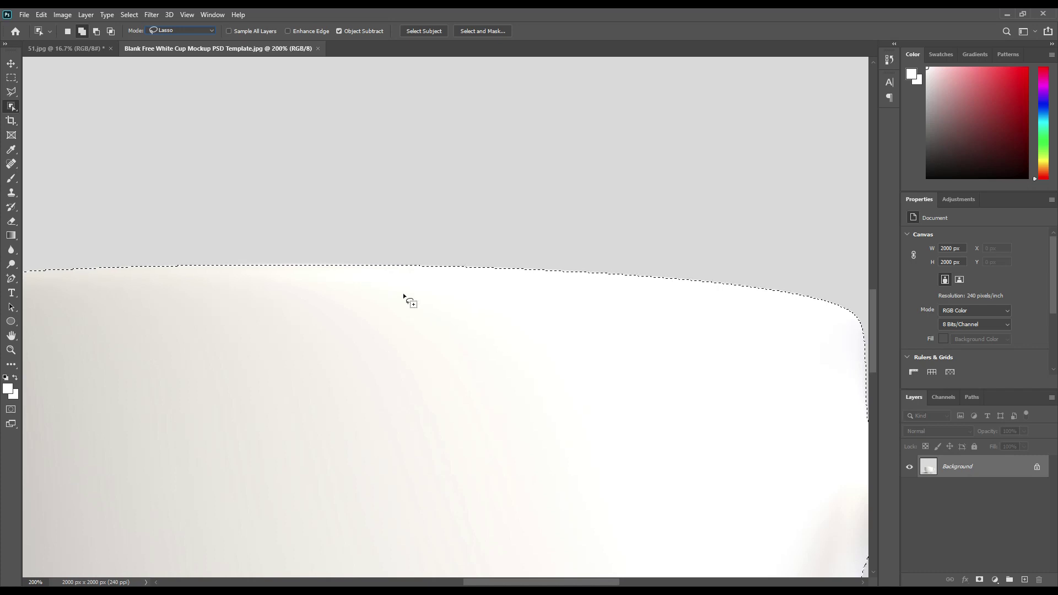
pyautogui.moveTo(406, 266)
pyautogui.mouseDown()
pyautogui.moveTo(507, 261)
pyautogui.moveTo(669, 270)
pyautogui.moveTo(823, 306)
pyautogui.moveTo(541, 311)
pyautogui.mouseUp()
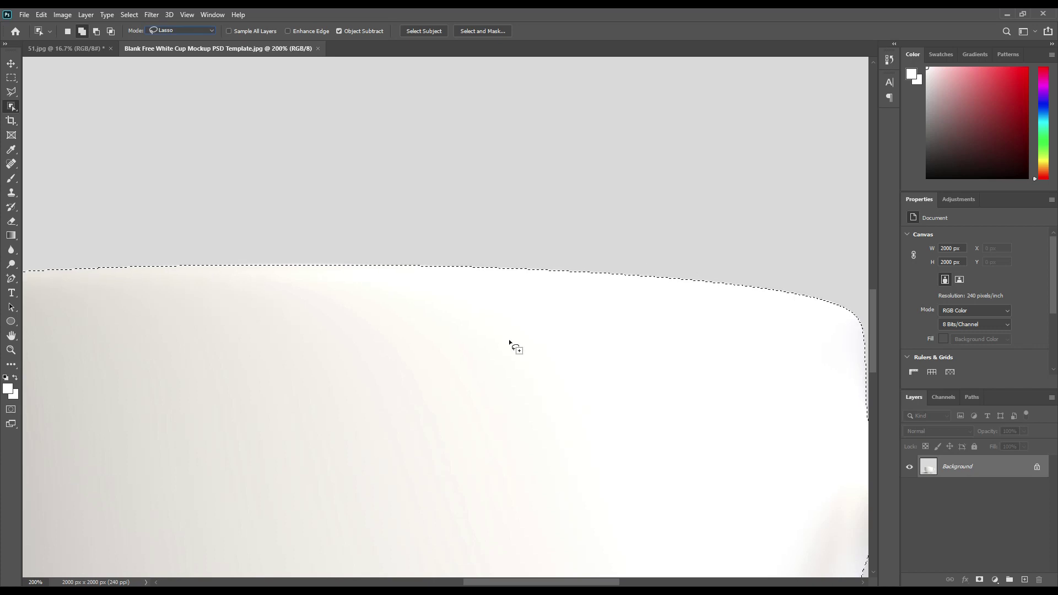
# Refine the selection along the inner edge of the cup's handle with lasso outlines
pyautogui.scroll(-5, 619, 358)
pyautogui.hscroll(8, 619, 359)
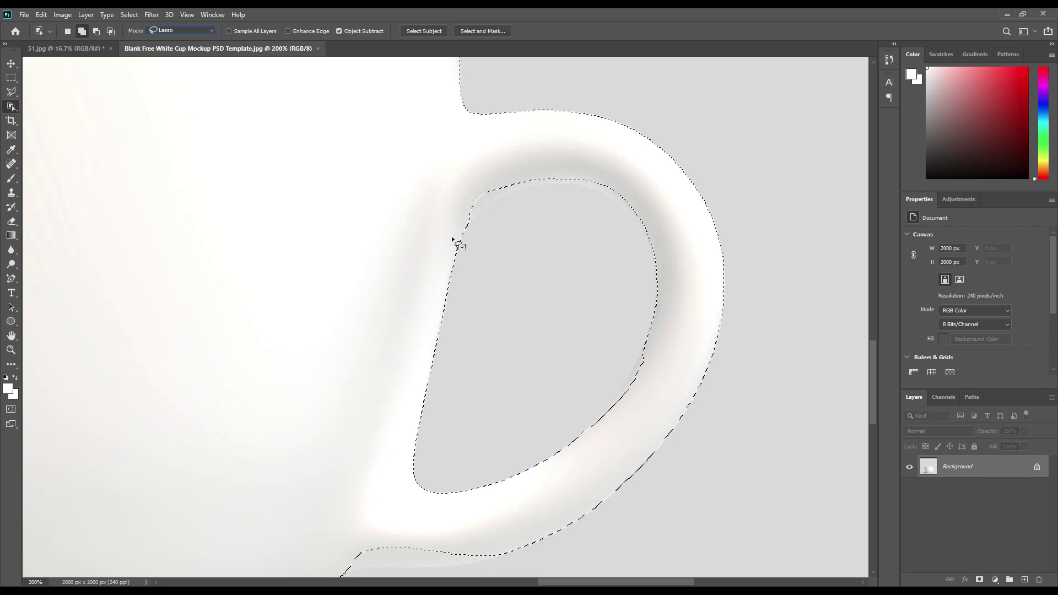
pyautogui.moveTo(455, 237)
pyautogui.mouseDown()
pyautogui.moveTo(504, 207)
pyautogui.moveTo(585, 201)
pyautogui.mouseUp()
pyautogui.moveTo(657, 274)
pyautogui.mouseDown()
pyautogui.moveTo(619, 151)
pyautogui.moveTo(520, 134)
pyautogui.moveTo(456, 169)
pyautogui.moveTo(441, 224)
pyautogui.mouseUp()
pyautogui.moveTo(586, 435); pyautogui.dragTo(645, 338)
# Subtract the excess background under the handle's lower joint from the selection
pyautogui.moveTo(439, 491); pyautogui.dragTo(528, 344)
pyautogui.moveTo(498, 423); pyautogui.dragTo(612, 366)
pyautogui.moveTo(626, 189)
pyautogui.mouseDown()
pyautogui.moveTo(587, 244)
pyautogui.moveTo(653, 258)
pyautogui.moveTo(760, 232)
pyautogui.moveTo(775, 212)
pyautogui.moveTo(746, 194)
pyautogui.mouseUp()
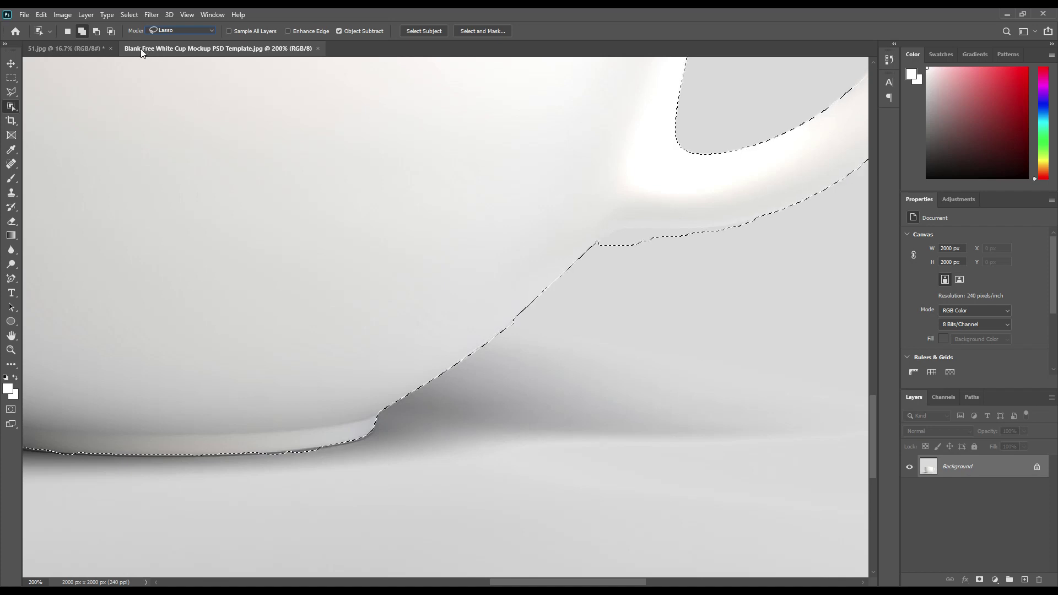
pyautogui.click(96, 31)
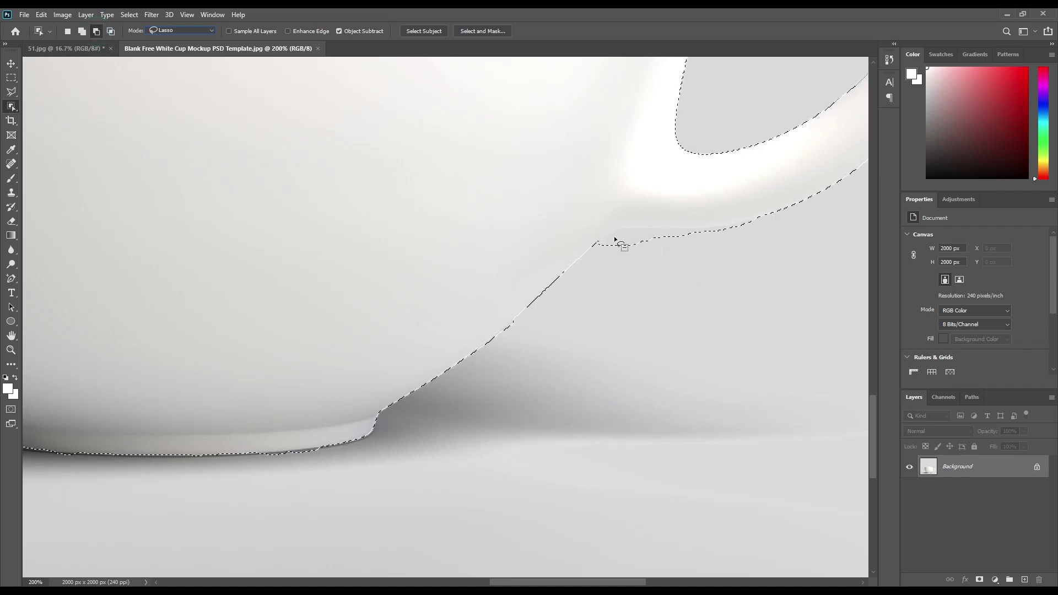
pyautogui.moveTo(596, 245); pyautogui.dragTo(764, 221)
pyautogui.moveTo(661, 267); pyautogui.dragTo(625, 264)
pyautogui.moveTo(595, 246)
pyautogui.mouseDown()
pyautogui.moveTo(611, 237)
pyautogui.moveTo(613, 246)
pyautogui.mouseUp()
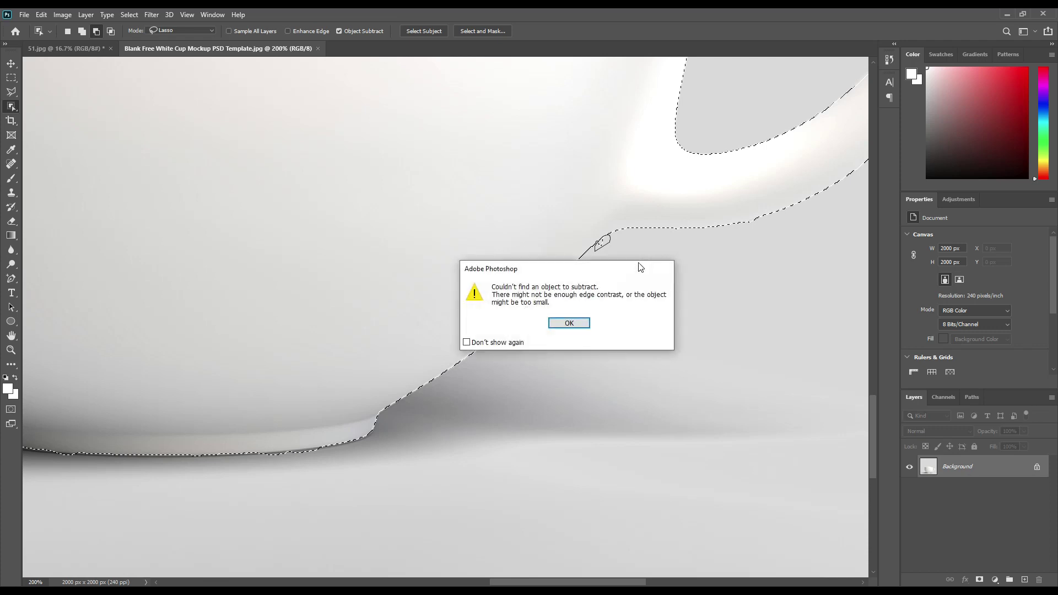
pyautogui.click(581, 319)
pyautogui.moveTo(594, 252)
pyautogui.mouseDown()
pyautogui.moveTo(611, 243)
pyautogui.moveTo(594, 251)
pyautogui.mouseUp()
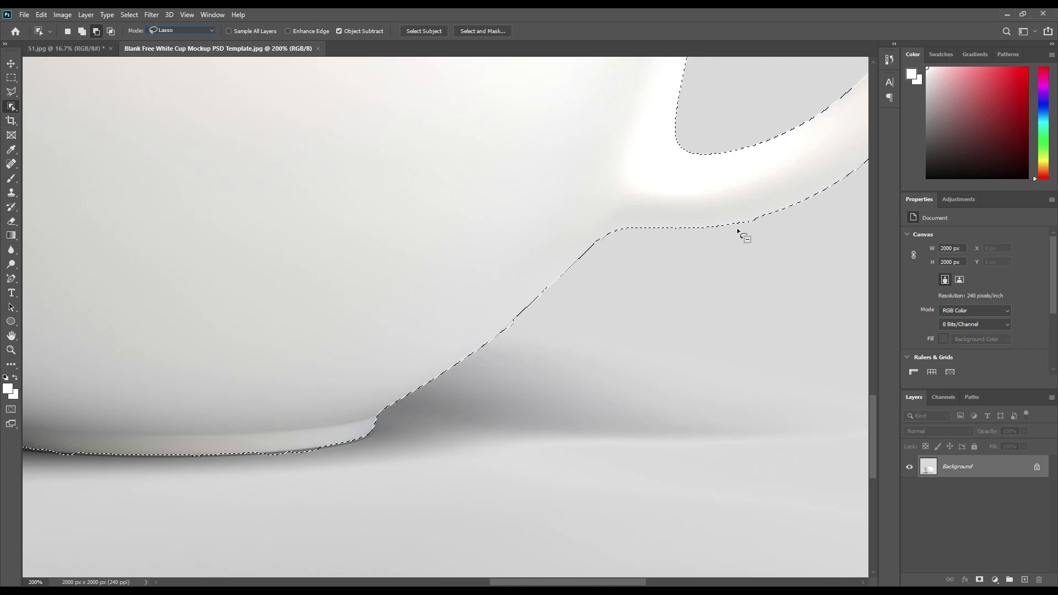
pyautogui.moveTo(738, 227)
pyautogui.mouseDown()
pyautogui.moveTo(777, 222)
pyautogui.moveTo(756, 240)
pyautogui.mouseUp()
pyautogui.moveTo(613, 226)
pyautogui.mouseDown()
pyautogui.moveTo(581, 248)
pyautogui.moveTo(643, 233)
pyautogui.mouseUp()
# Add the missed corner where the handle's underside meets the cup body to the selection
pyautogui.click(83, 31)
pyautogui.moveTo(586, 253); pyautogui.dragTo(606, 227)
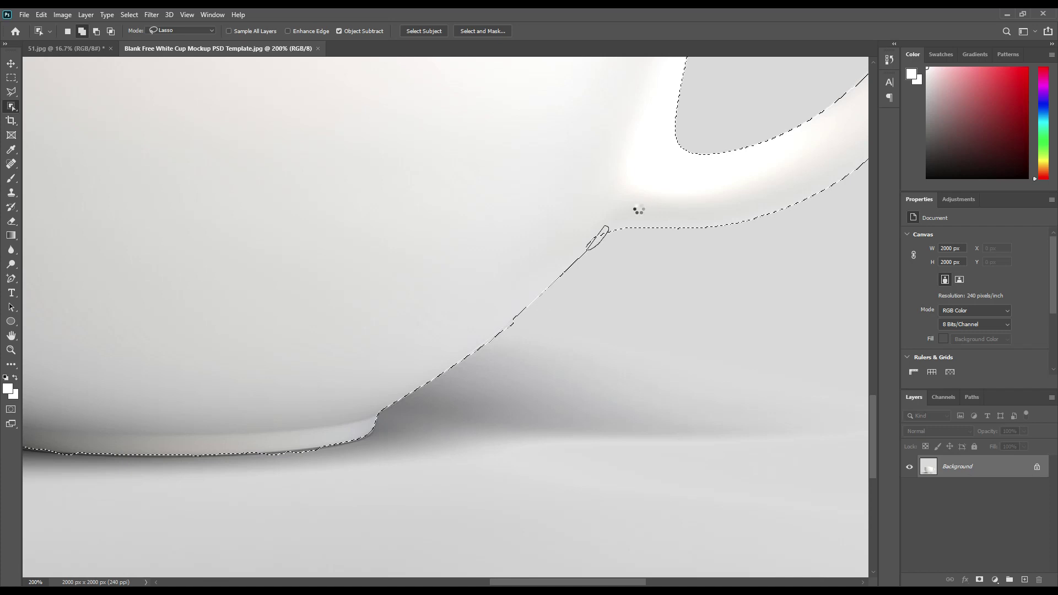
pyautogui.click(567, 322)
pyautogui.moveTo(573, 254); pyautogui.dragTo(636, 215)
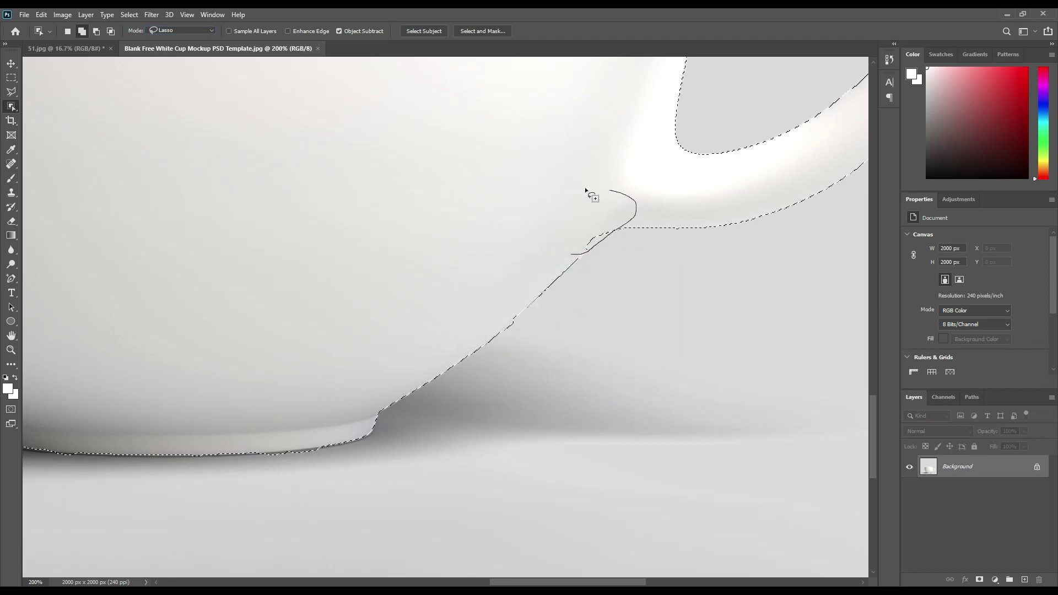
pyautogui.moveTo(567, 200); pyautogui.dragTo(567, 199)
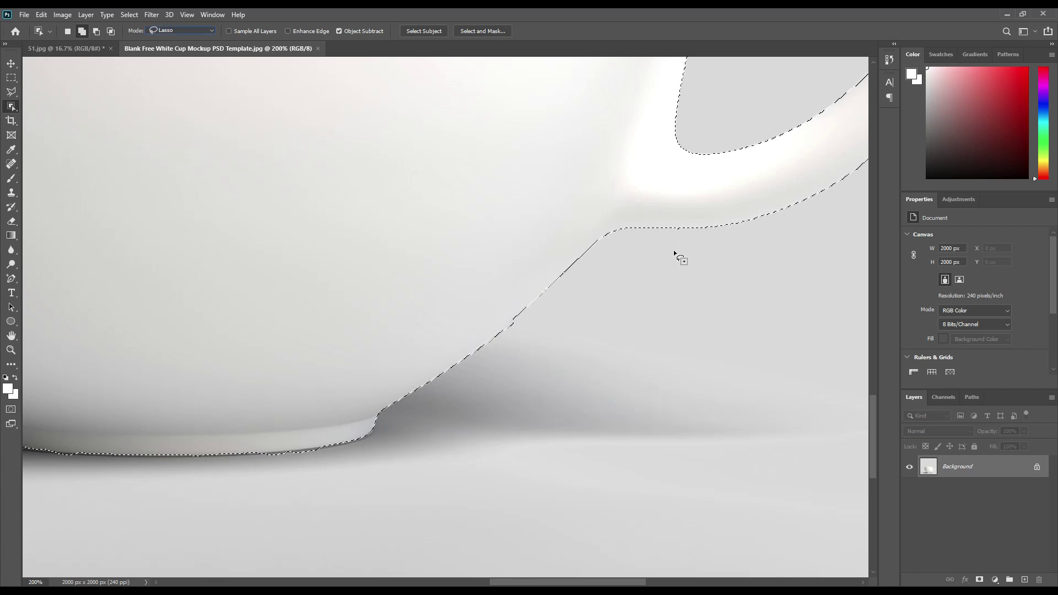
# Add the missed parts of the cup's foot, at its left corner and along its lower edge, to the selection
pyautogui.moveTo(284, 350); pyautogui.dragTo(445, 291)
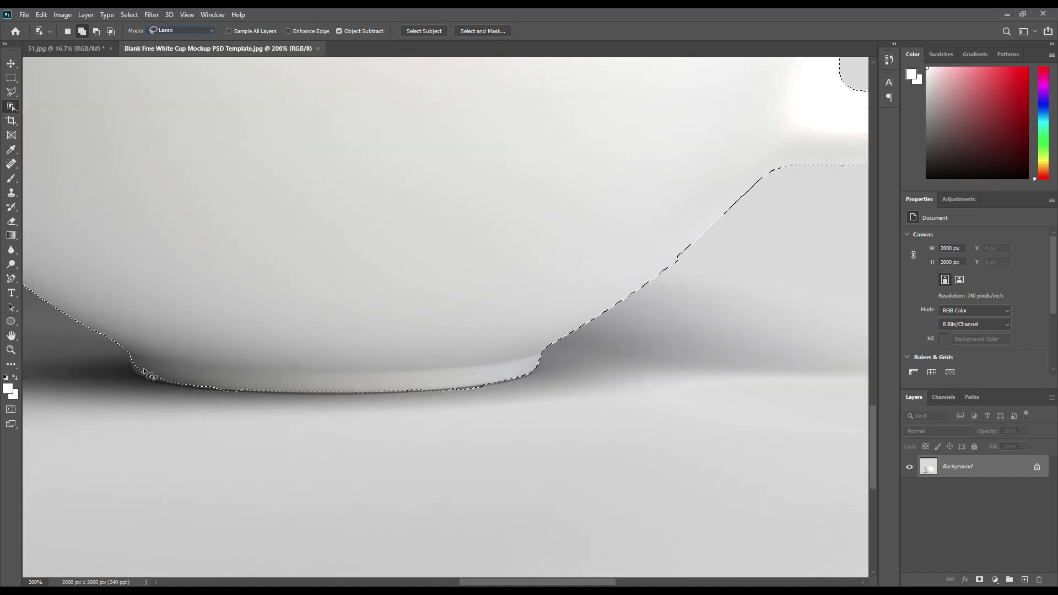
pyautogui.moveTo(129, 346)
pyautogui.mouseDown()
pyautogui.moveTo(136, 375)
pyautogui.moveTo(166, 385)
pyautogui.moveTo(222, 390)
pyautogui.moveTo(229, 366)
pyautogui.mouseUp()
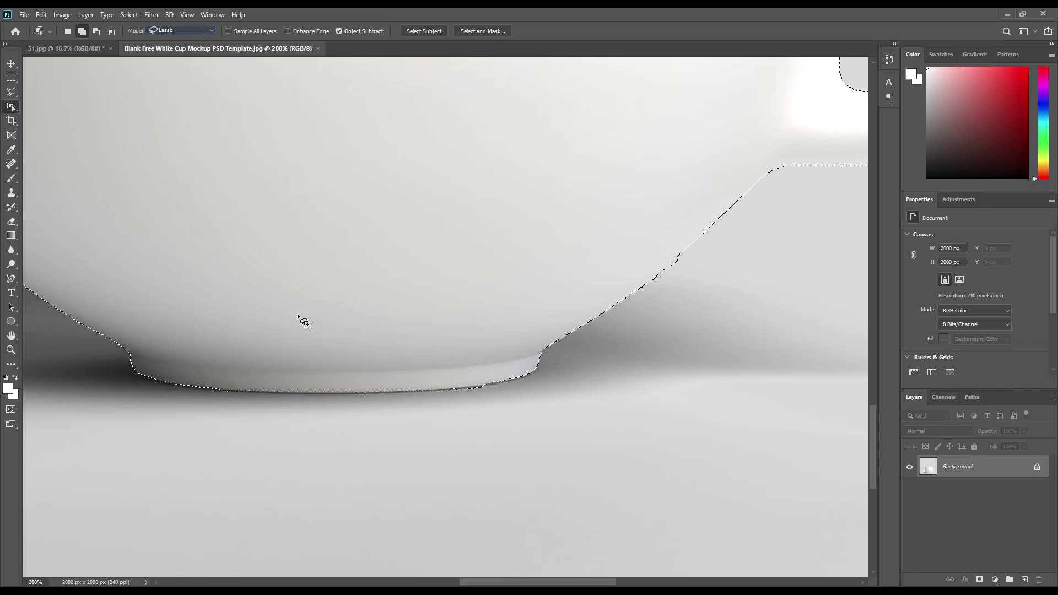
pyautogui.moveTo(210, 379)
pyautogui.mouseDown()
pyautogui.moveTo(283, 403)
pyautogui.moveTo(478, 396)
pyautogui.mouseUp()
pyautogui.moveTo(400, 368); pyautogui.dragTo(393, 370)
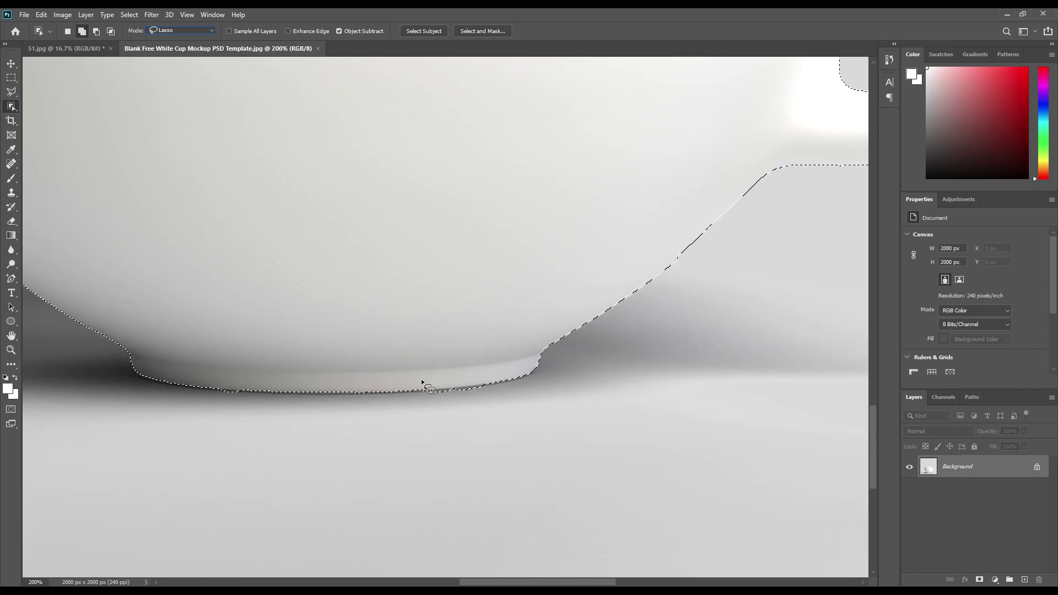
# Subtract the shadow slivers below the cup's foot from the selection
pyautogui.click(94, 34)
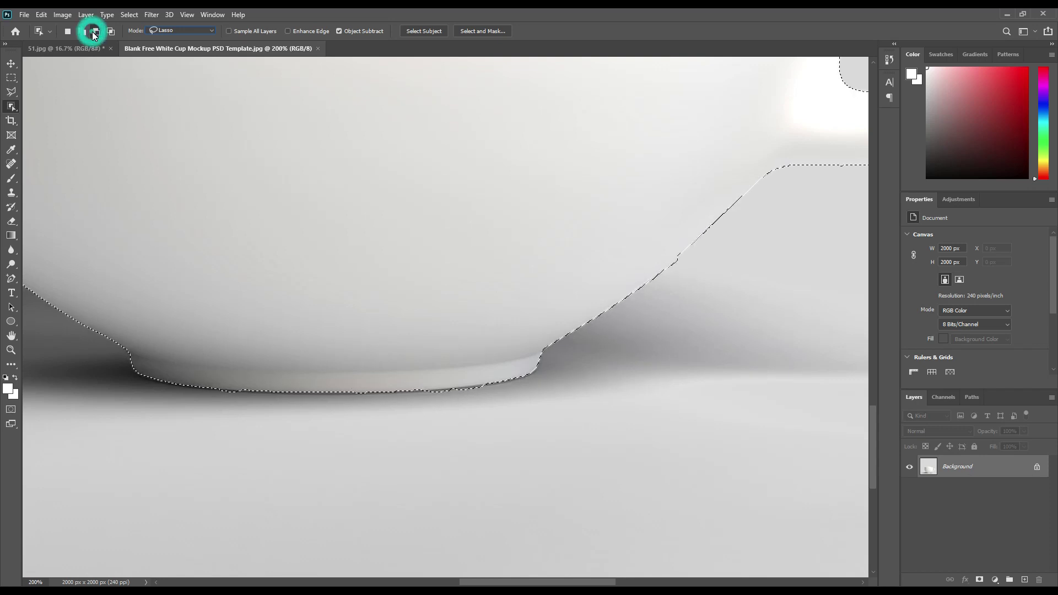
pyautogui.moveTo(409, 393)
pyautogui.mouseDown()
pyautogui.moveTo(497, 385)
pyautogui.moveTo(461, 409)
pyautogui.mouseUp()
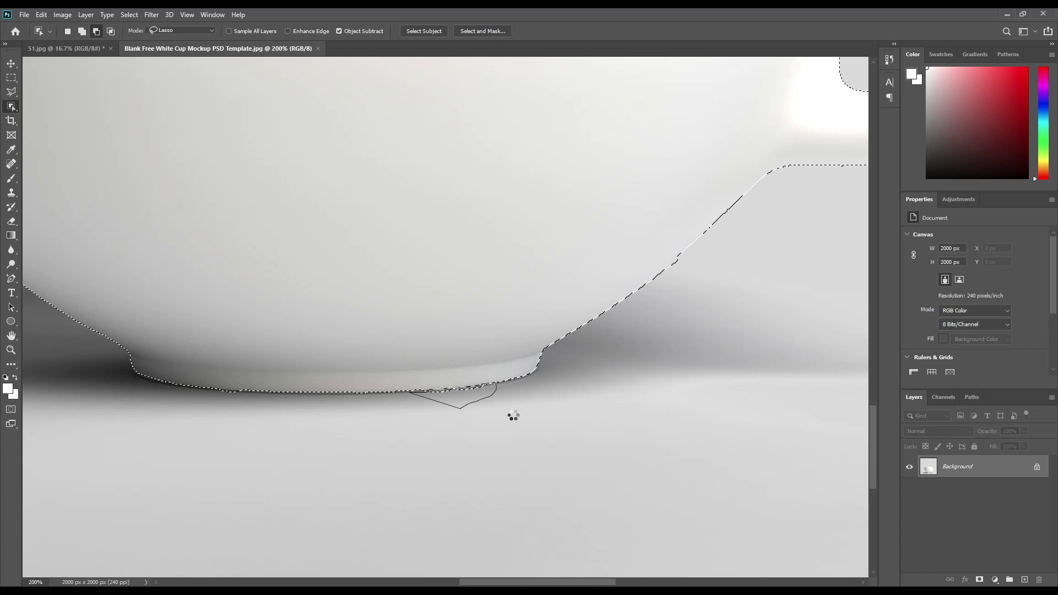
pyautogui.moveTo(424, 390)
pyautogui.mouseDown()
pyautogui.moveTo(447, 389)
pyautogui.moveTo(427, 403)
pyautogui.mouseUp()
pyautogui.moveTo(210, 393)
pyautogui.mouseDown()
pyautogui.moveTo(250, 396)
pyautogui.moveTo(218, 404)
pyautogui.mouseUp()
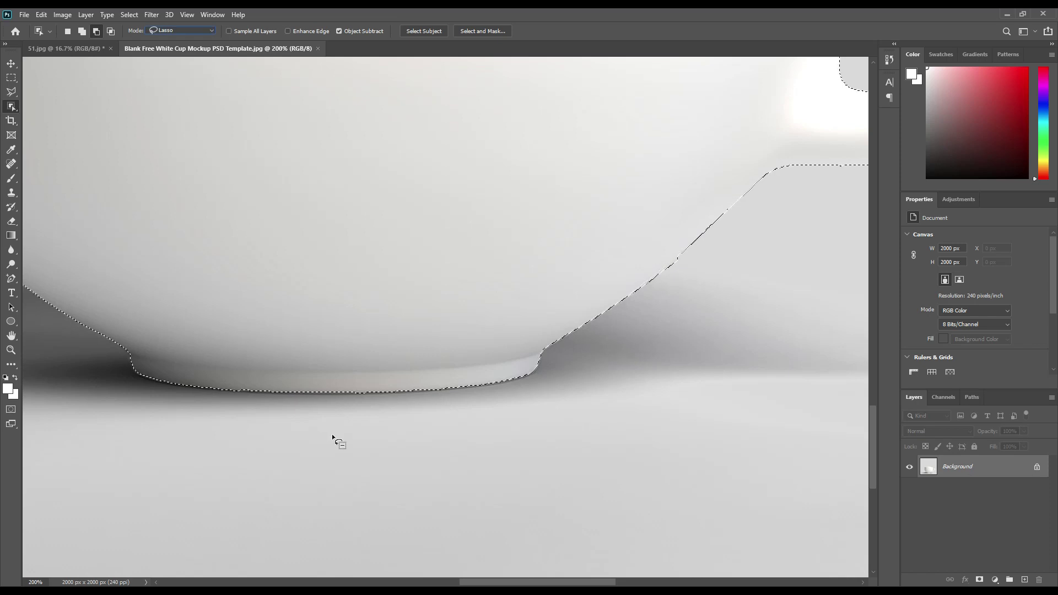
# Try to add the remaining thin strip along the foot's lower edge to the selection with lasso outlines
pyautogui.click(83, 32)
pyautogui.moveTo(238, 381); pyautogui.dragTo(243, 389)
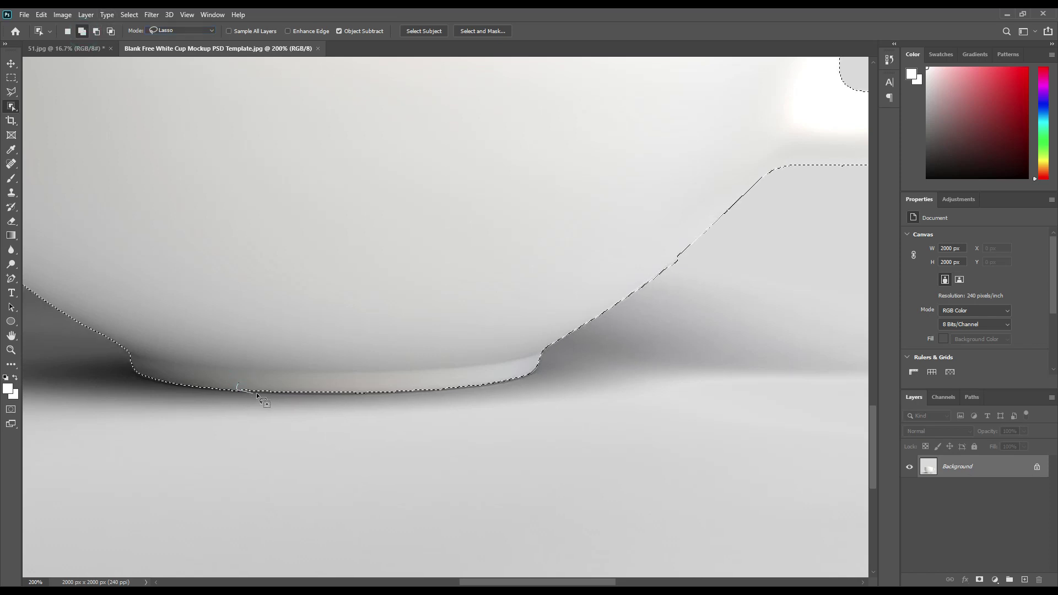
pyautogui.moveTo(325, 393)
pyautogui.mouseDown()
pyautogui.moveTo(344, 395)
pyautogui.moveTo(362, 379)
pyautogui.mouseUp()
pyautogui.moveTo(244, 382)
pyautogui.mouseDown()
pyautogui.moveTo(237, 389)
pyautogui.moveTo(257, 392)
pyautogui.mouseUp()
pyautogui.click(573, 332)
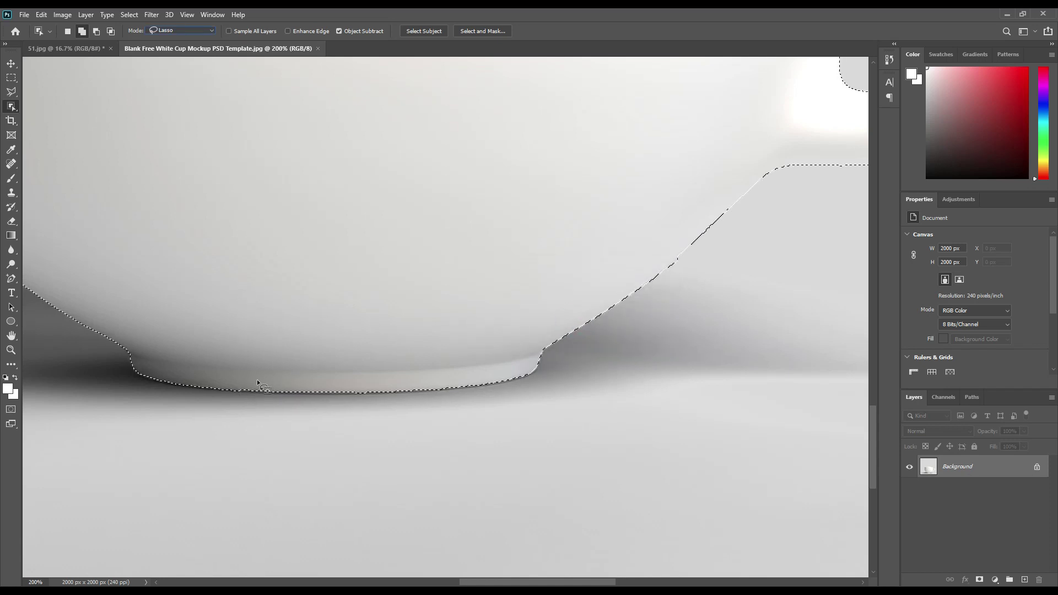
pyautogui.moveTo(224, 389); pyautogui.dragTo(238, 397)
pyautogui.moveTo(323, 389); pyautogui.dragTo(325, 383)
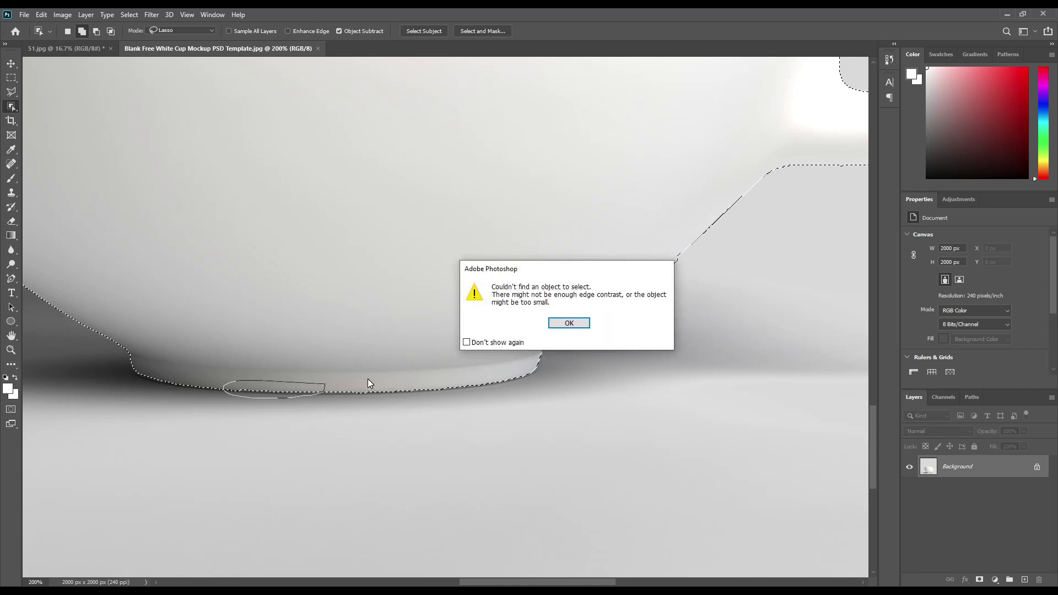
pyautogui.click(556, 331)
pyautogui.click(558, 325)
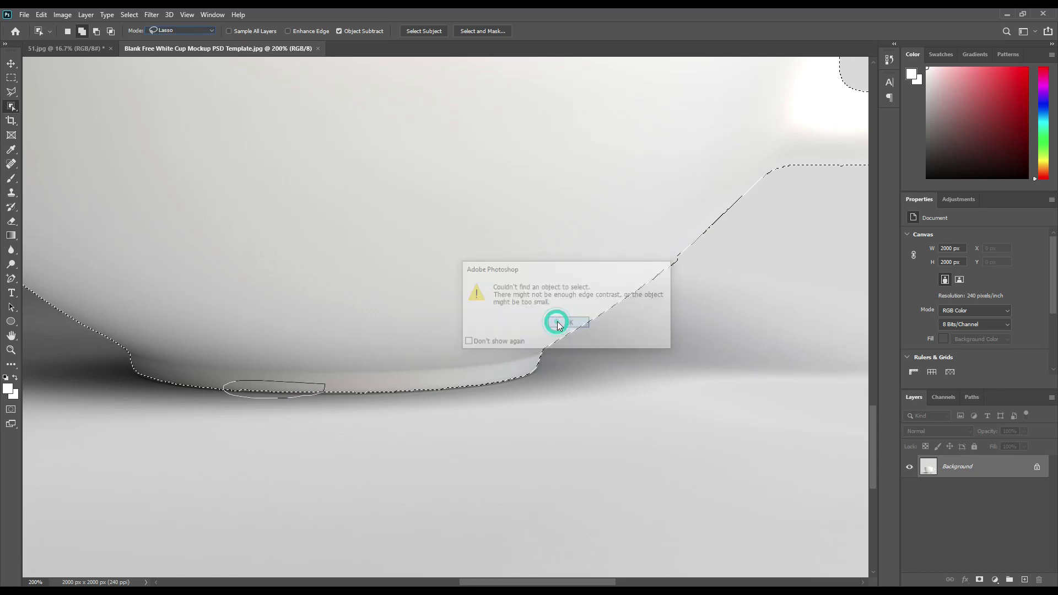
# Add the strip along the left part of the foot's lower edge to the selection using the Quick Selection Tool
pyautogui.rightClick(15, 111)
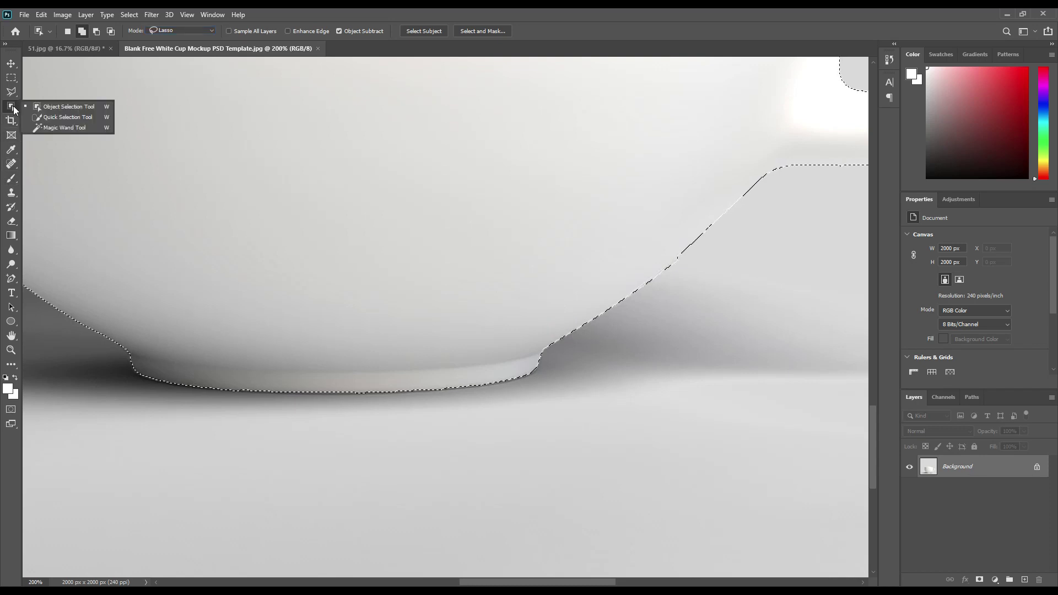
pyautogui.click(50, 118)
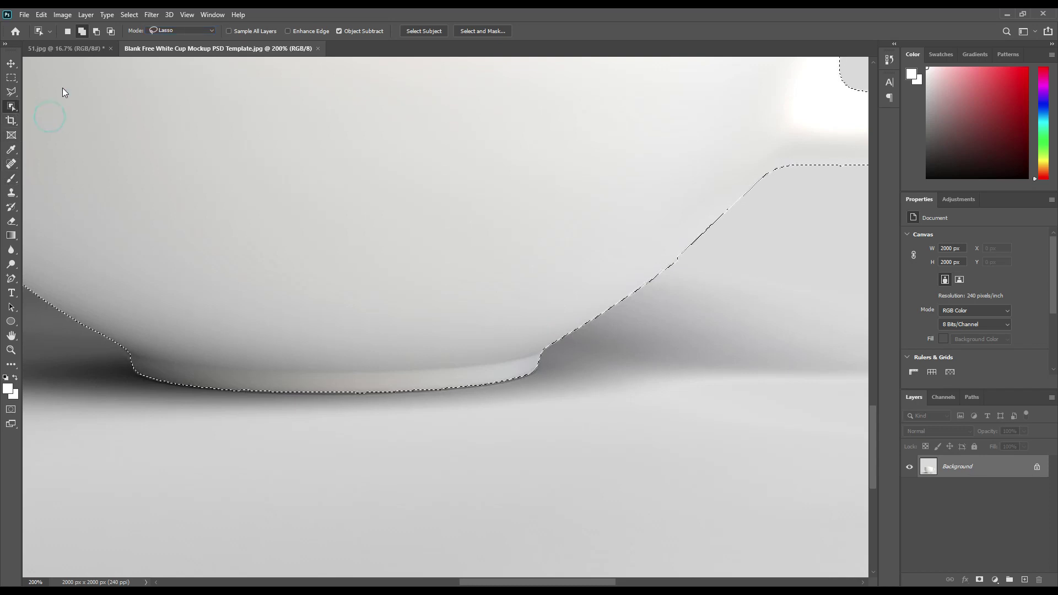
pyautogui.click(87, 31)
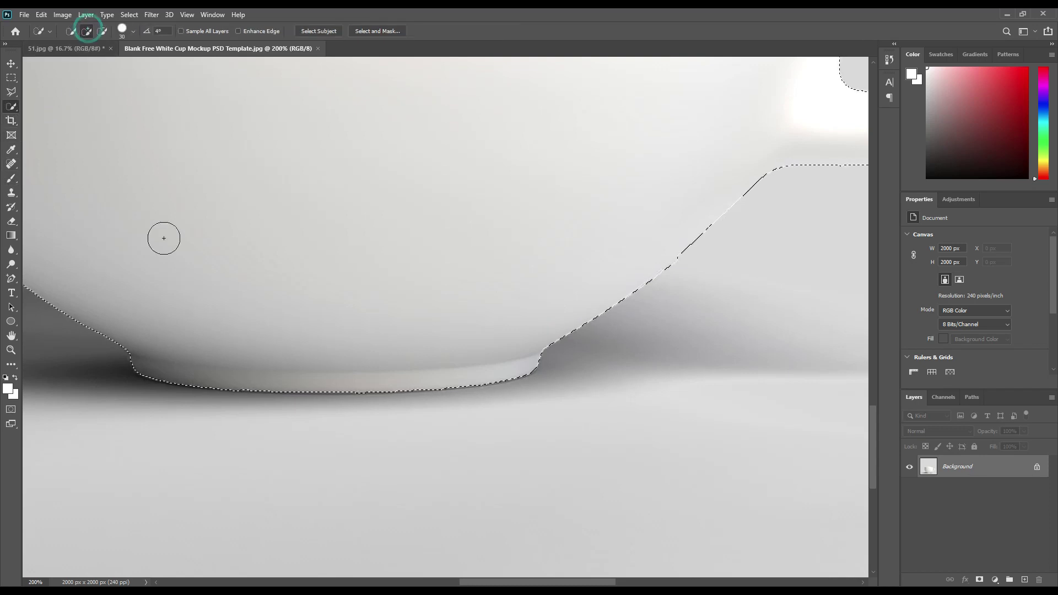
pyautogui.click(247, 376)
pyautogui.moveTo(247, 376); pyautogui.dragTo(268, 374)
pyautogui.click(269, 376)
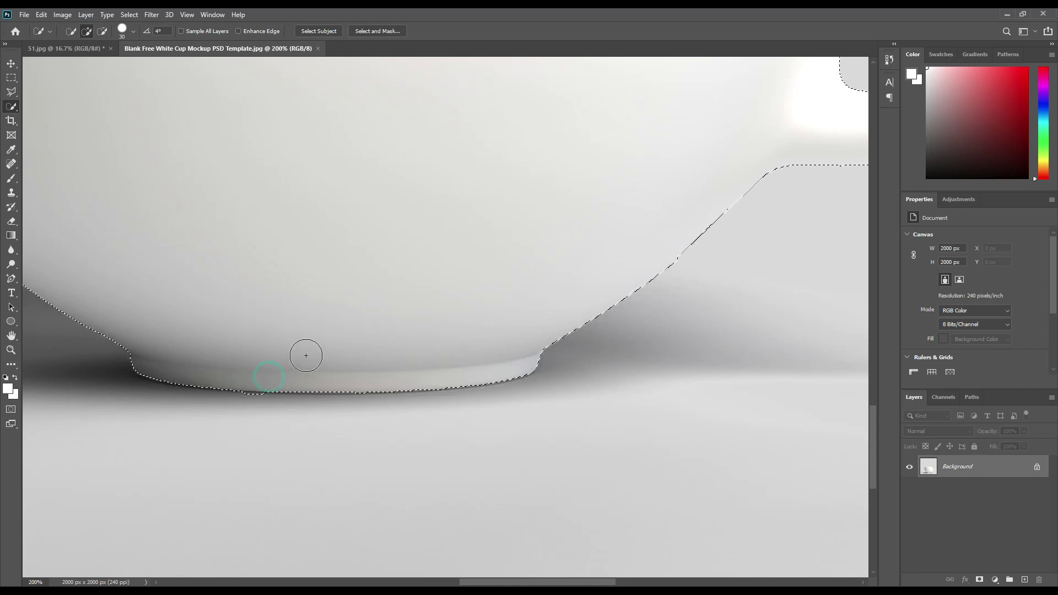
pyautogui.click(102, 32)
pyautogui.click(86, 31)
# Check the selection along the cup's left side and copy the selected cup to a new layer
pyautogui.moveTo(174, 196); pyautogui.dragTo(428, 340)
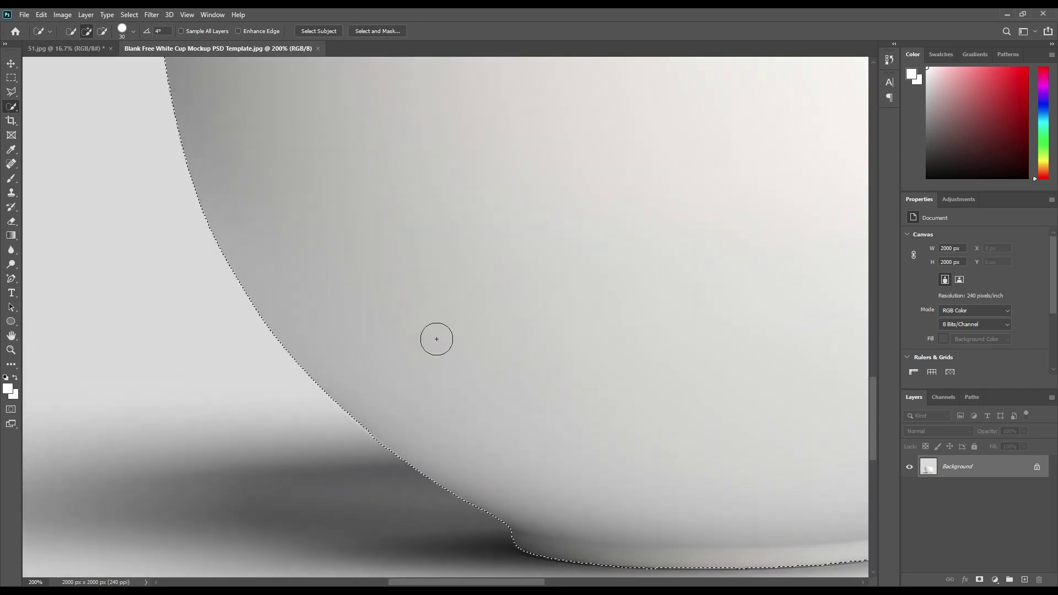
pyautogui.moveTo(372, 213); pyautogui.dragTo(398, 360)
pyautogui.scroll(3, 398, 360)
pyautogui.click(398, 305)
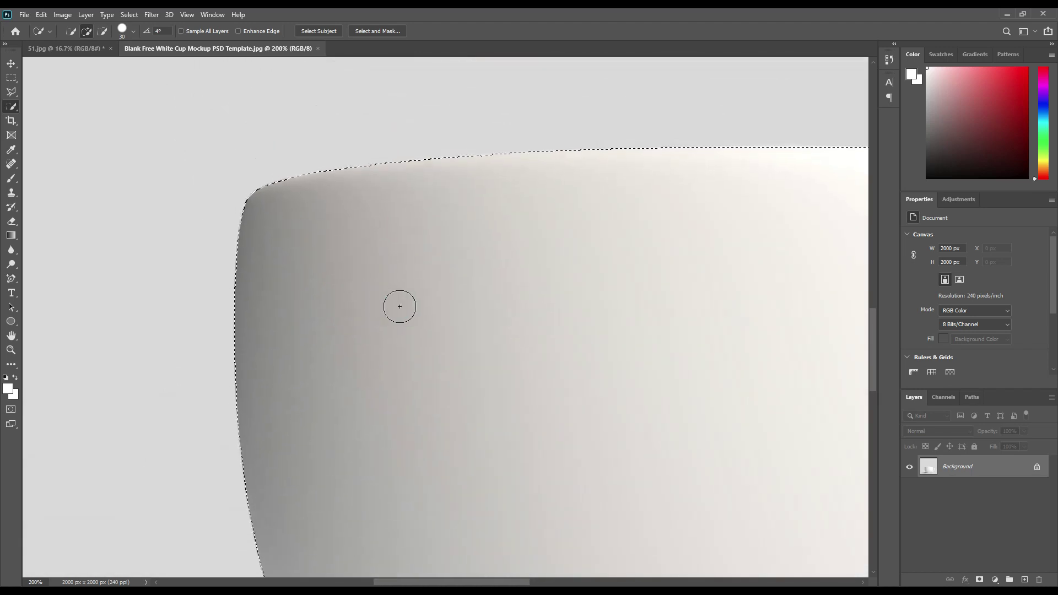
pyautogui.hotkey('ctrl', '0')
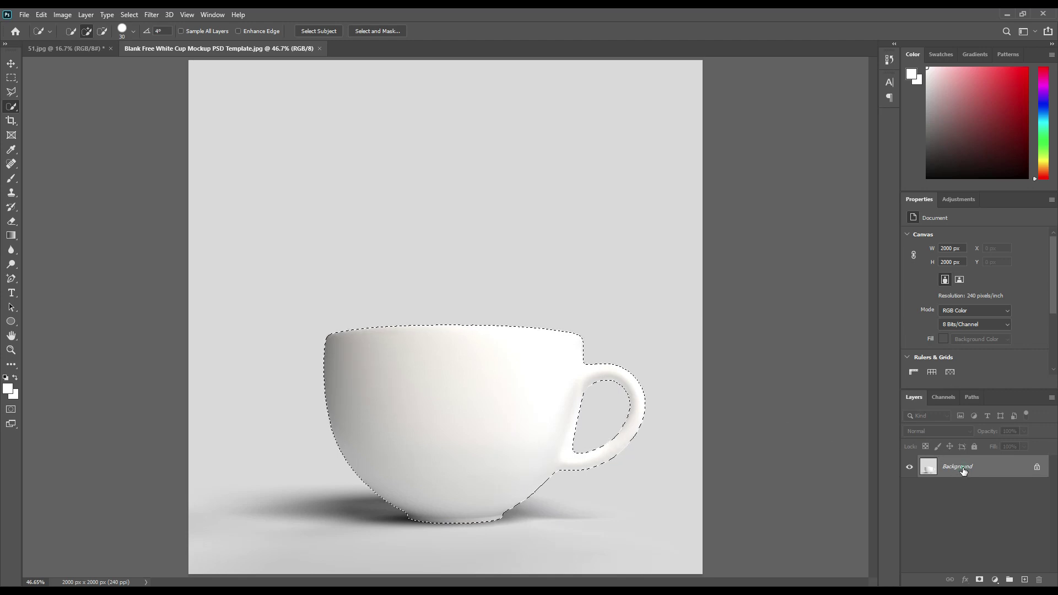
pyautogui.hotkey('ctrl', 'j')
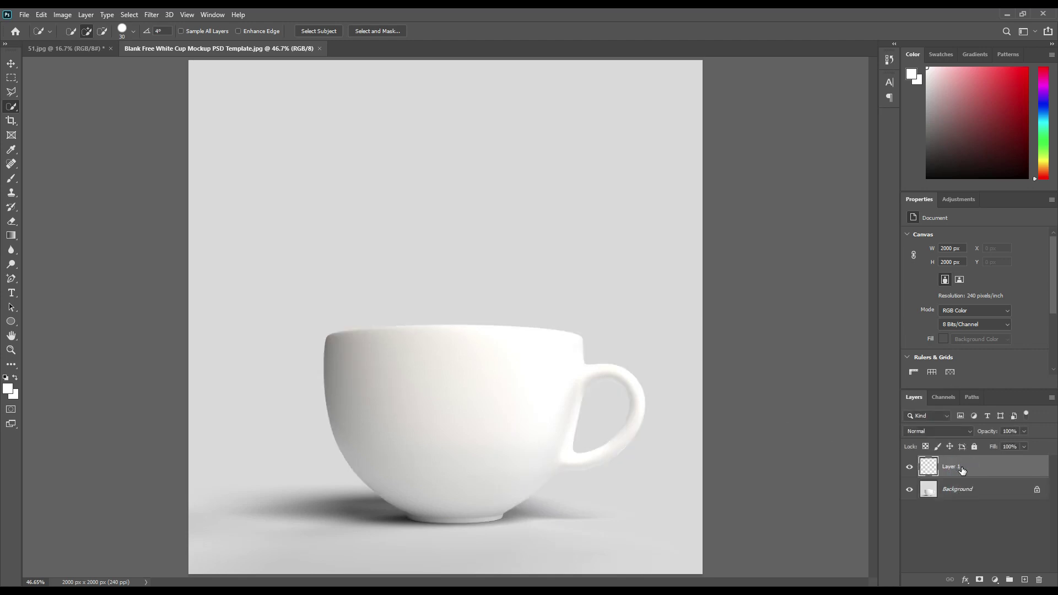
# Load the cup outline from Layer 1 as a selection, then hide Layer 1 with the Background layer active
pyautogui.click(11, 63)
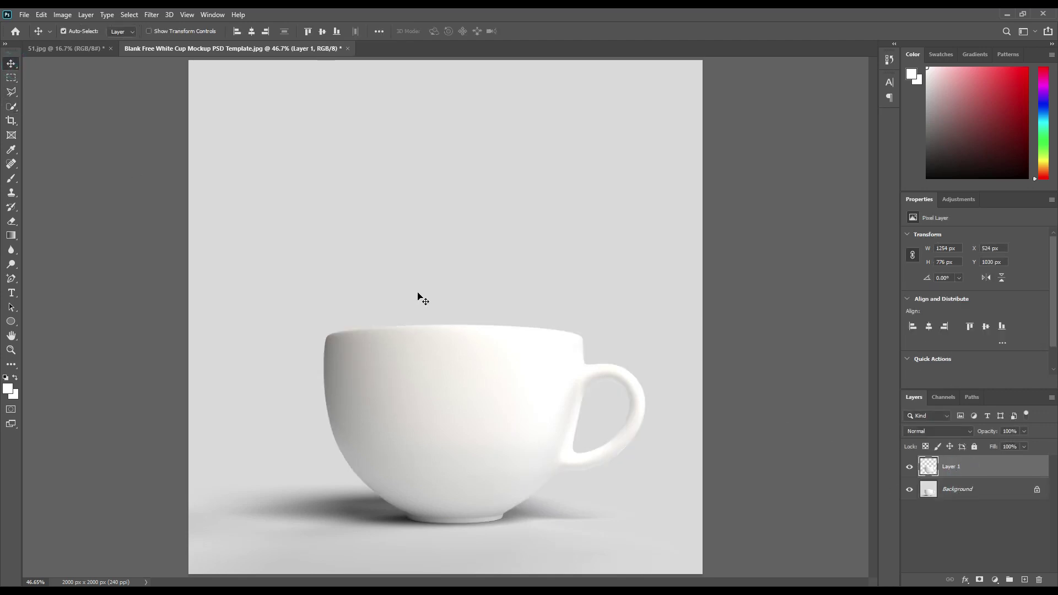
pyautogui.keyDown('ctrl'); pyautogui.click(931, 469); pyautogui.keyUp('ctrl')
pyautogui.click(966, 483)
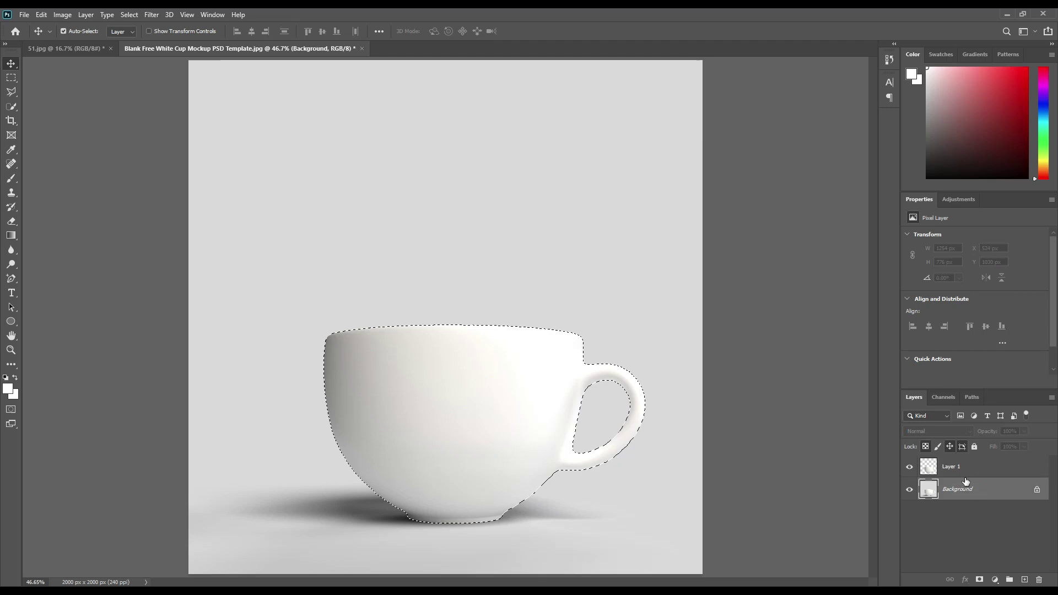
pyautogui.click(996, 580)
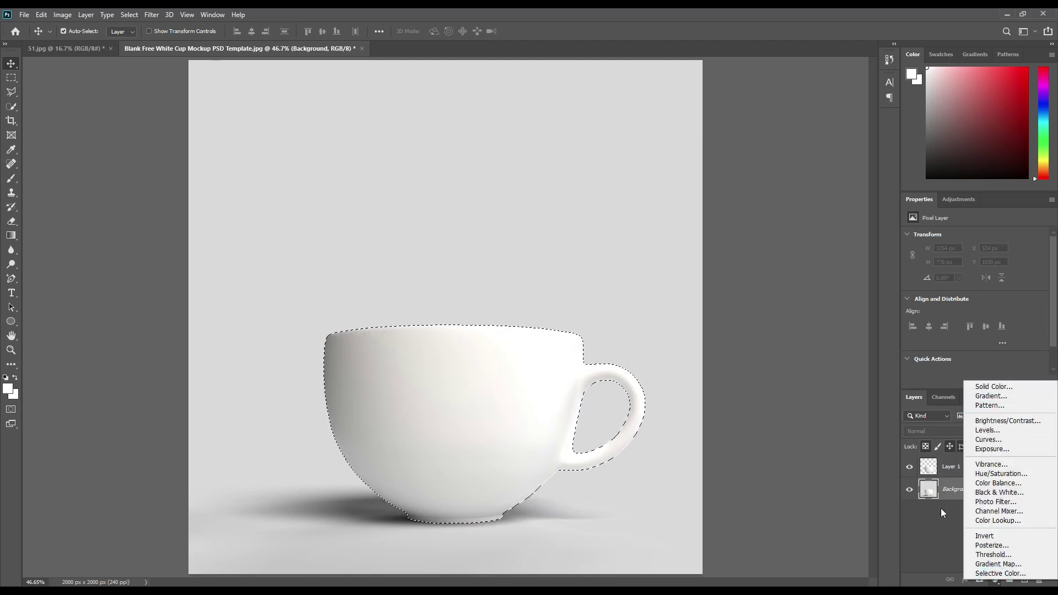
pyautogui.click(947, 494)
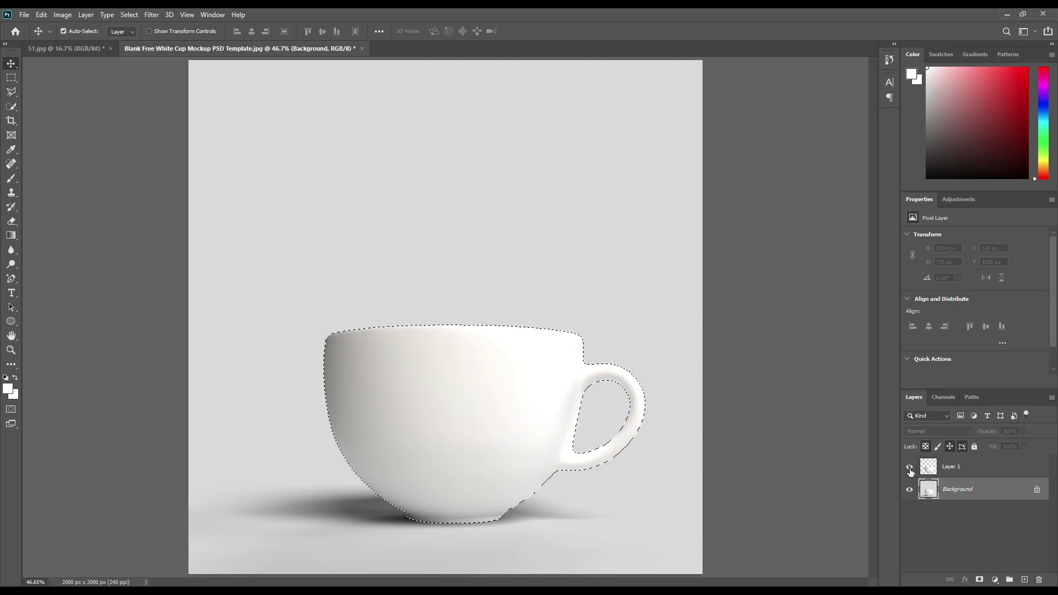
pyautogui.click(910, 468)
pyautogui.click(962, 482)
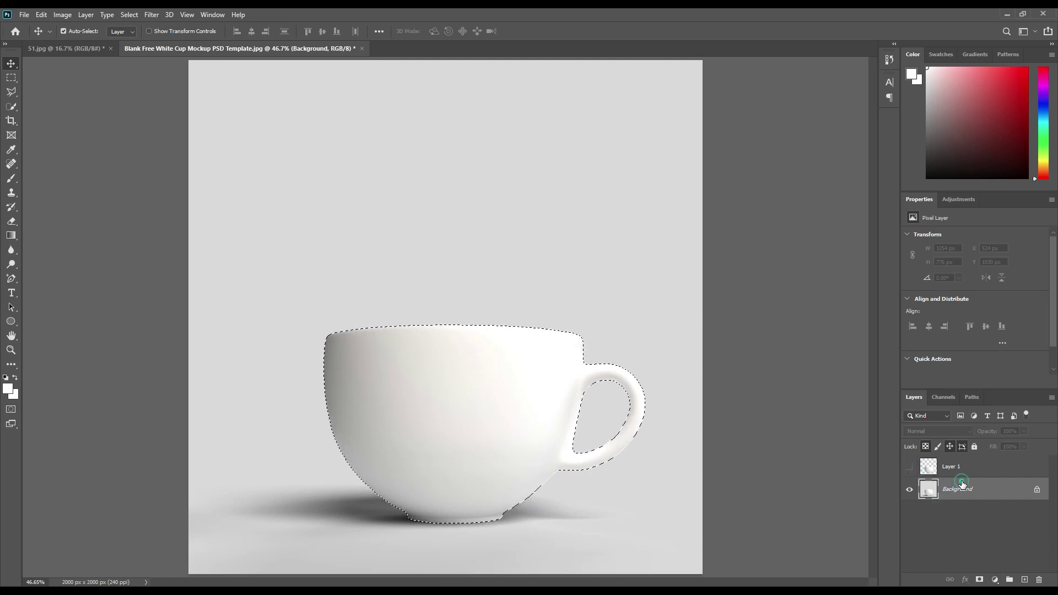
# Add a Solid Color fill layer in orange-yellow ffb502, masked to the cup selection, above the Background
pyautogui.click(995, 580)
pyautogui.click(984, 384)
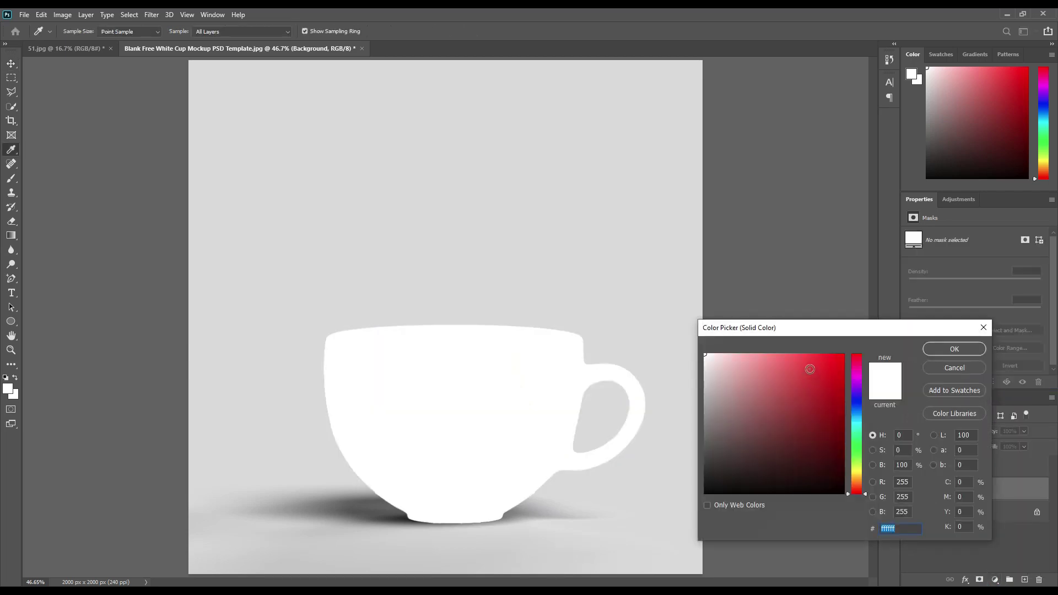
pyautogui.click(810, 369)
pyautogui.moveTo(861, 483); pyautogui.dragTo(856, 478)
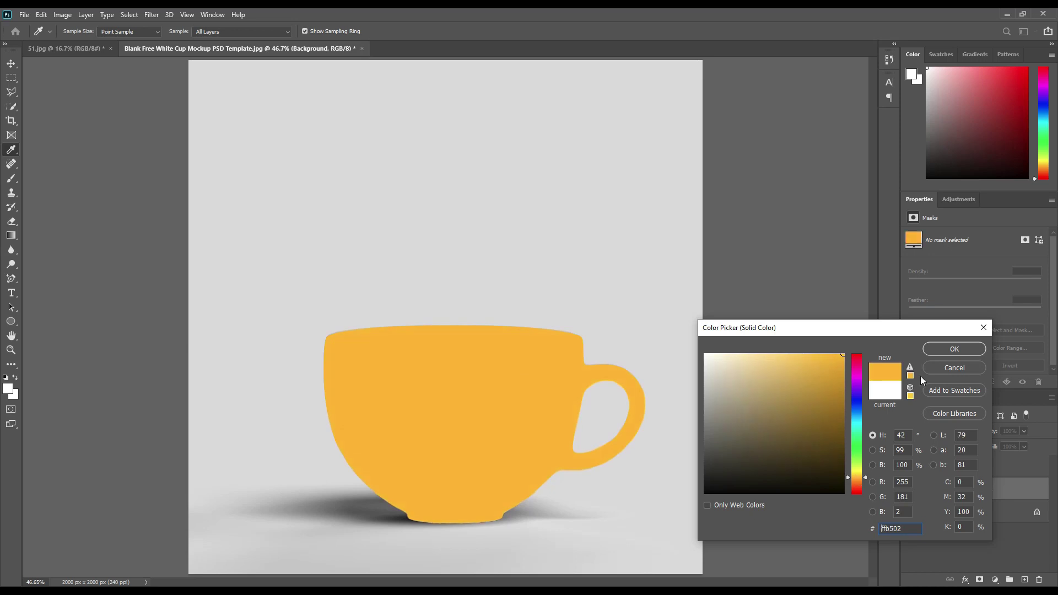
pyautogui.click(944, 352)
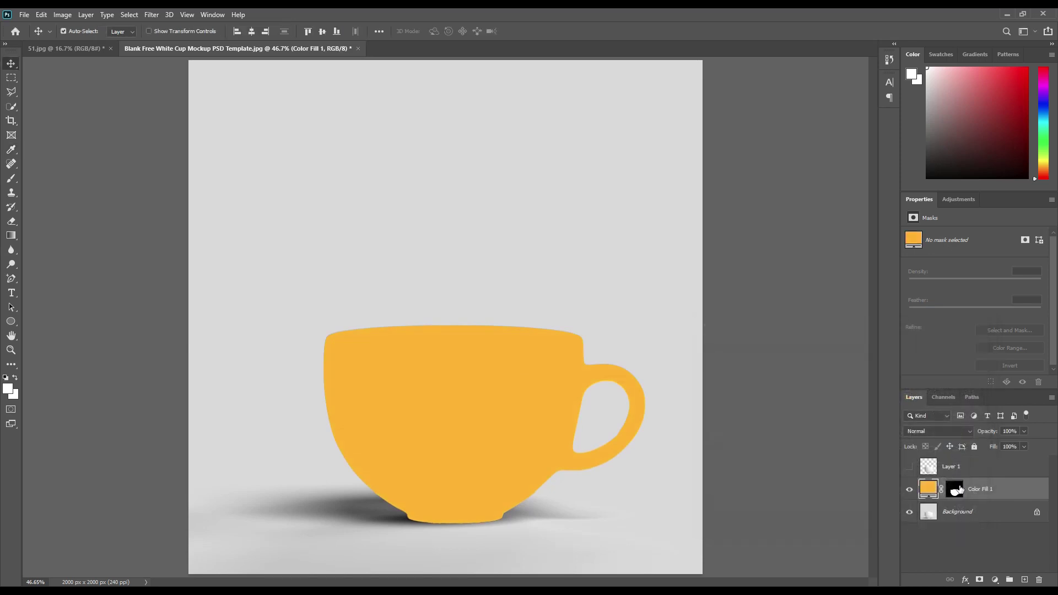
# Show Layer 1 again and duplicate it twice
pyautogui.click(911, 468)
pyautogui.click(958, 466)
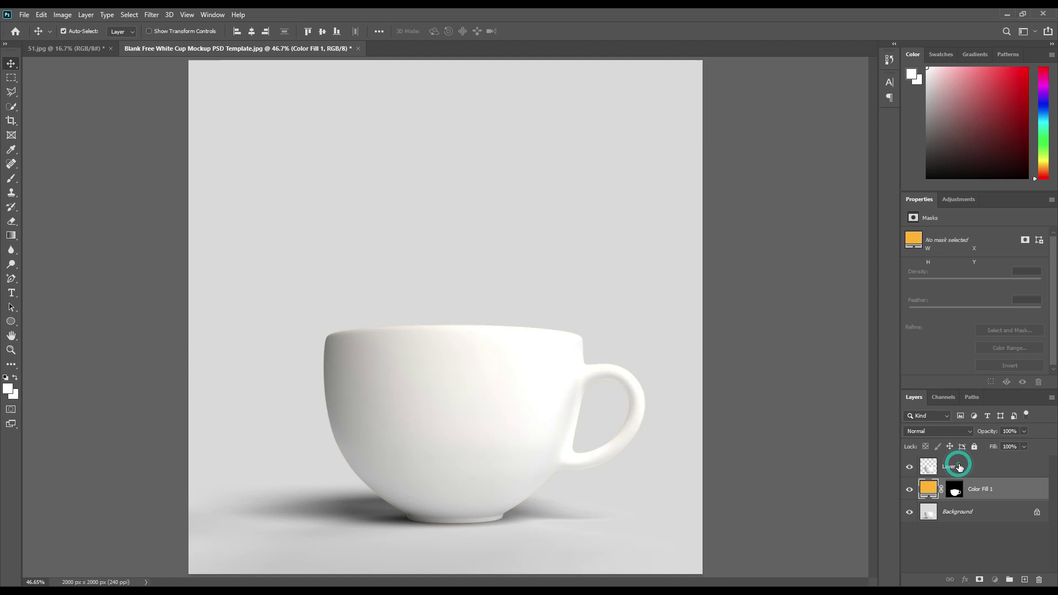
pyautogui.hotkey('ctrl', 'j')
pyautogui.hotkey('ctrl', 'j')
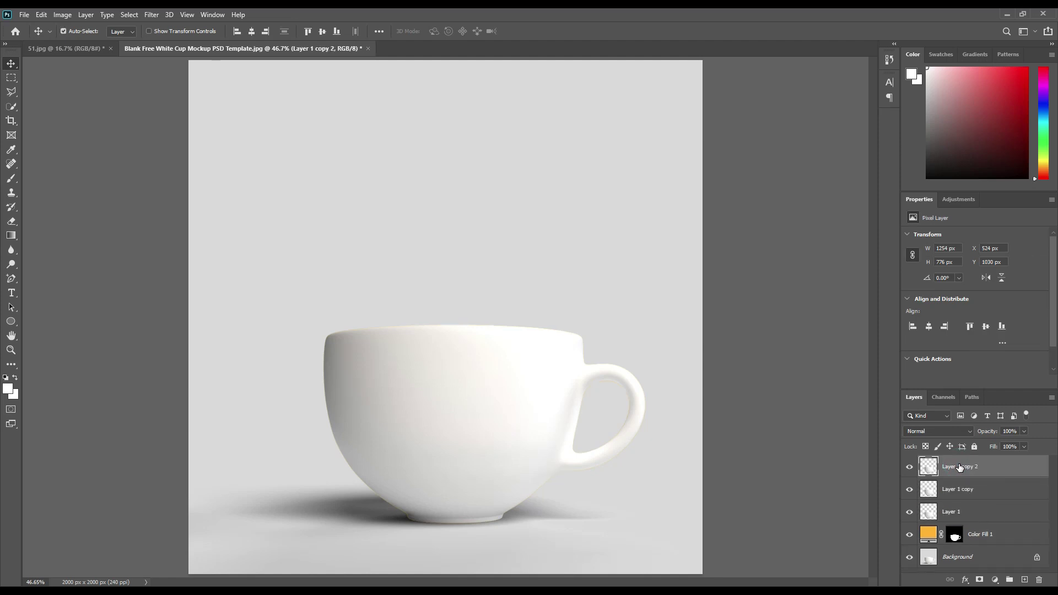
# Rename the three cup layers, from uppermost to lowest, Light, Midtone and Shadow
pyautogui.doubleClick(960, 467)
pyautogui.write('Light')
pyautogui.press('Return')
pyautogui.doubleClick(964, 491)
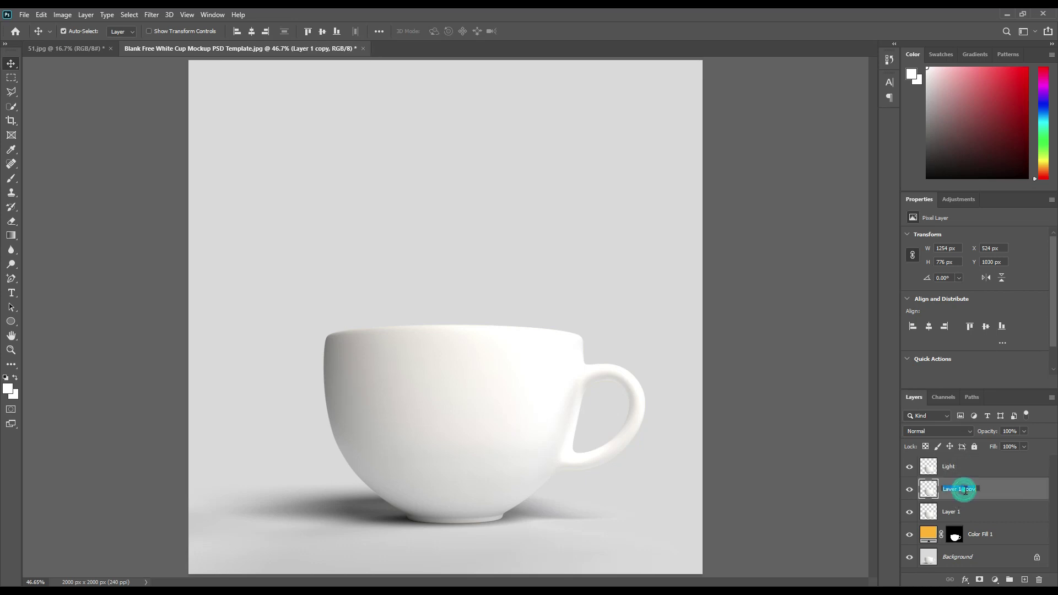
pyautogui.write('Midtone')
pyautogui.press('Return')
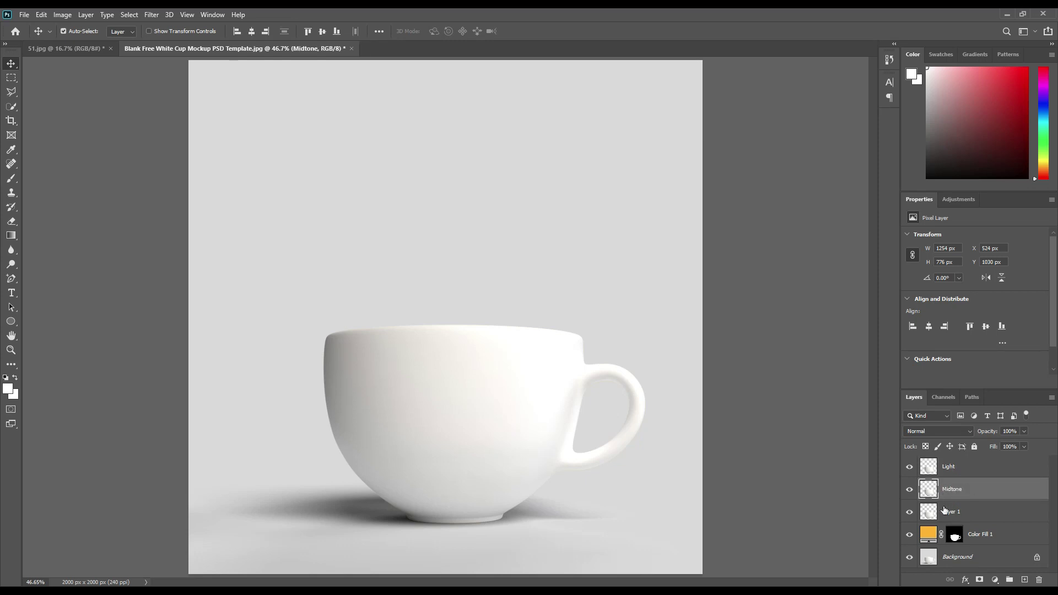
pyautogui.doubleClick(953, 512)
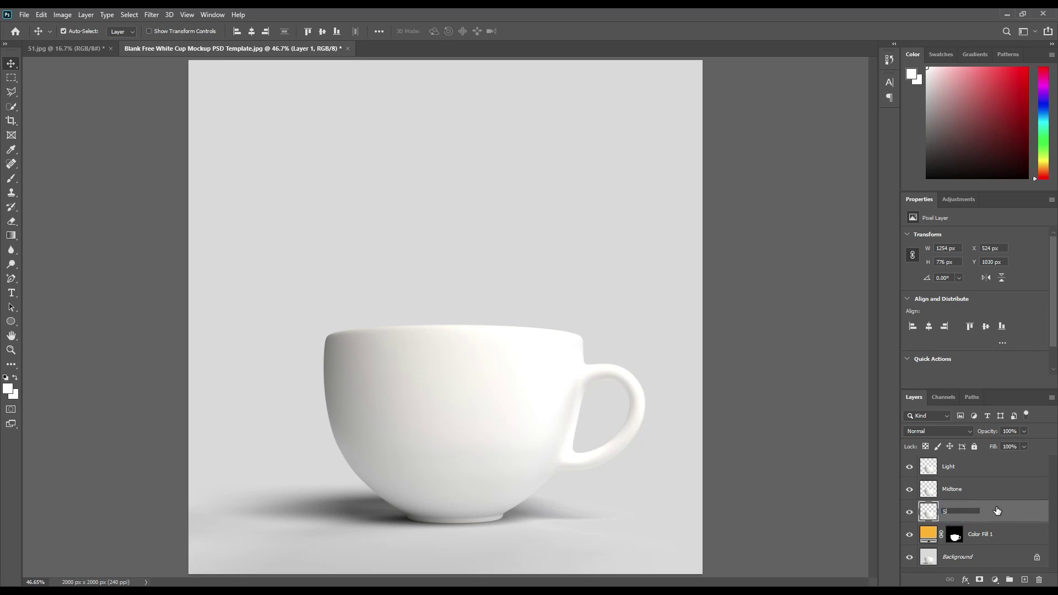
pyautogui.press('Return')
# Hide the Light and Midtone layers and set the Shadow layer's blend mode to Linear Burn
pyautogui.click(910, 467)
pyautogui.click(910, 489)
pyautogui.click(946, 432)
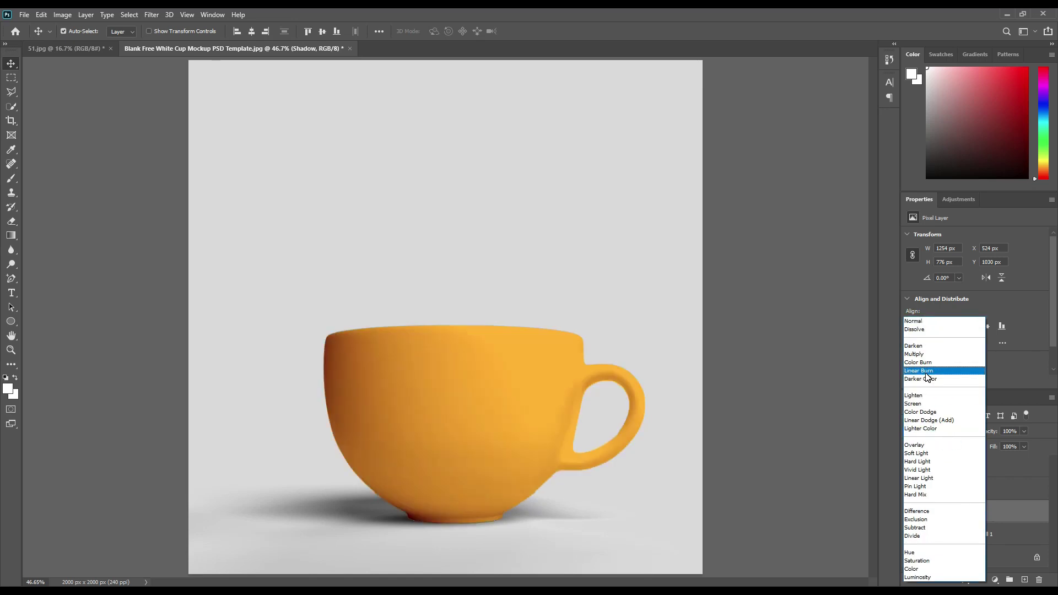
pyautogui.click(930, 376)
# Show the Midtone layer and set its blend mode to Linear Dodge (Add)
pyautogui.click(909, 490)
pyautogui.click(951, 489)
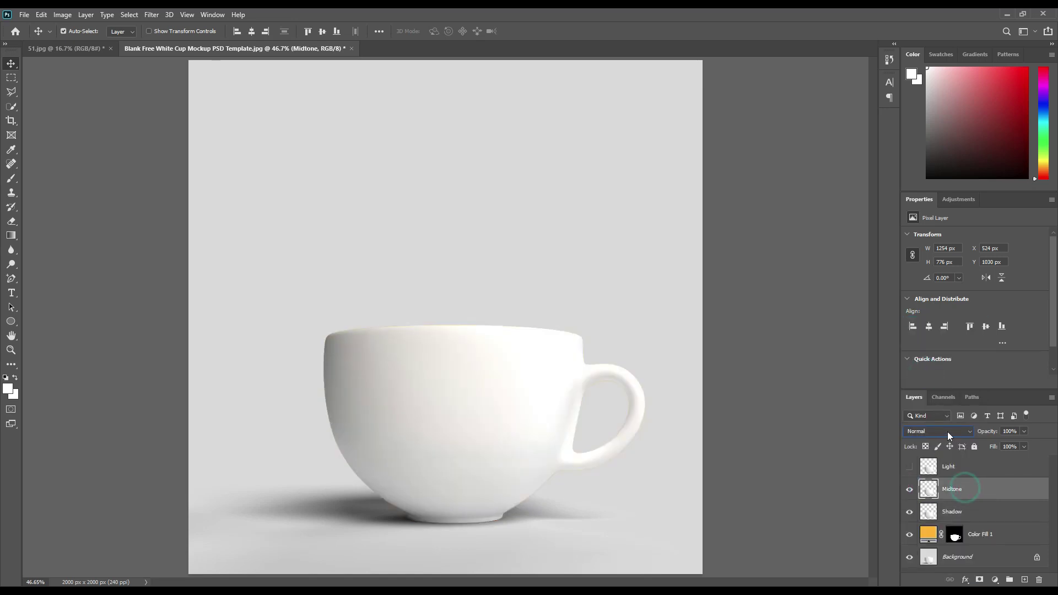
pyautogui.click(944, 431)
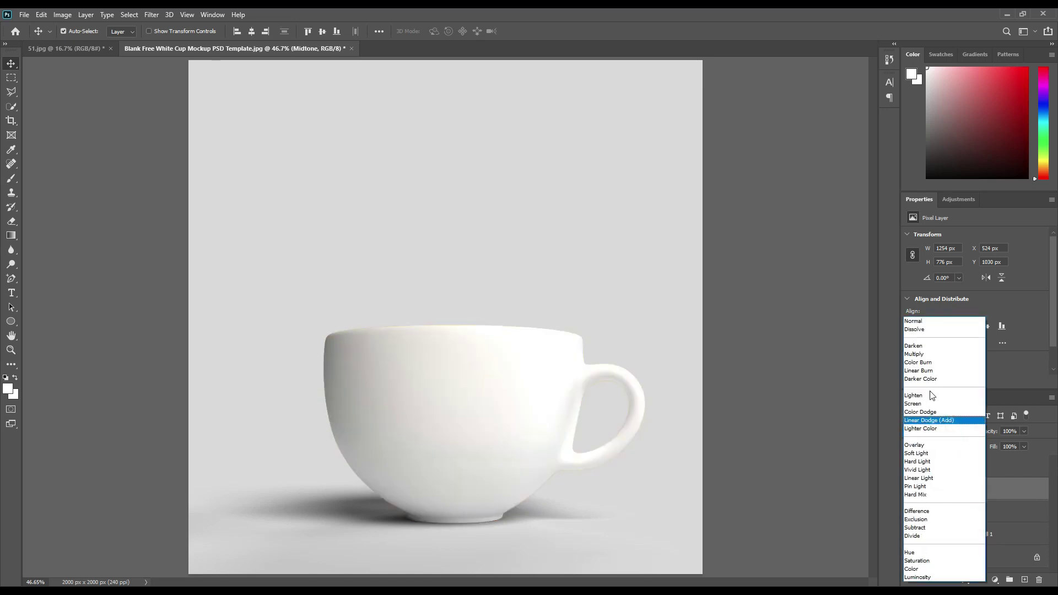
pyautogui.click(930, 420)
# Apply Levels to the Midtone layer with the input black level at 197 and the output white level at 41
pyautogui.click(62, 14)
pyautogui.moveTo(77, 40)
pyautogui.click(201, 49)
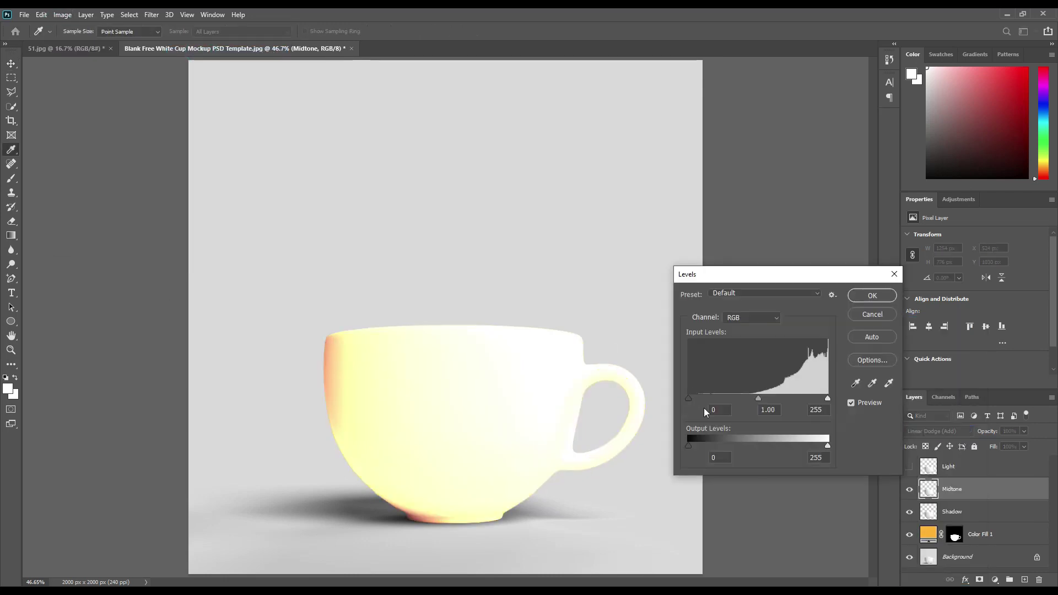
pyautogui.moveTo(688, 398); pyautogui.dragTo(797, 399)
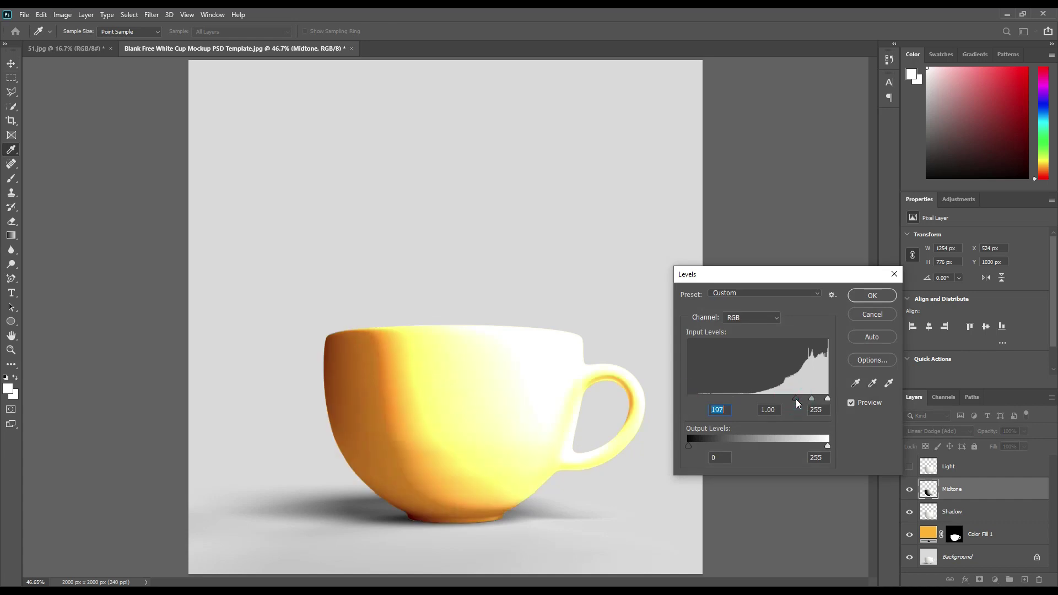
pyautogui.moveTo(828, 445); pyautogui.dragTo(711, 445)
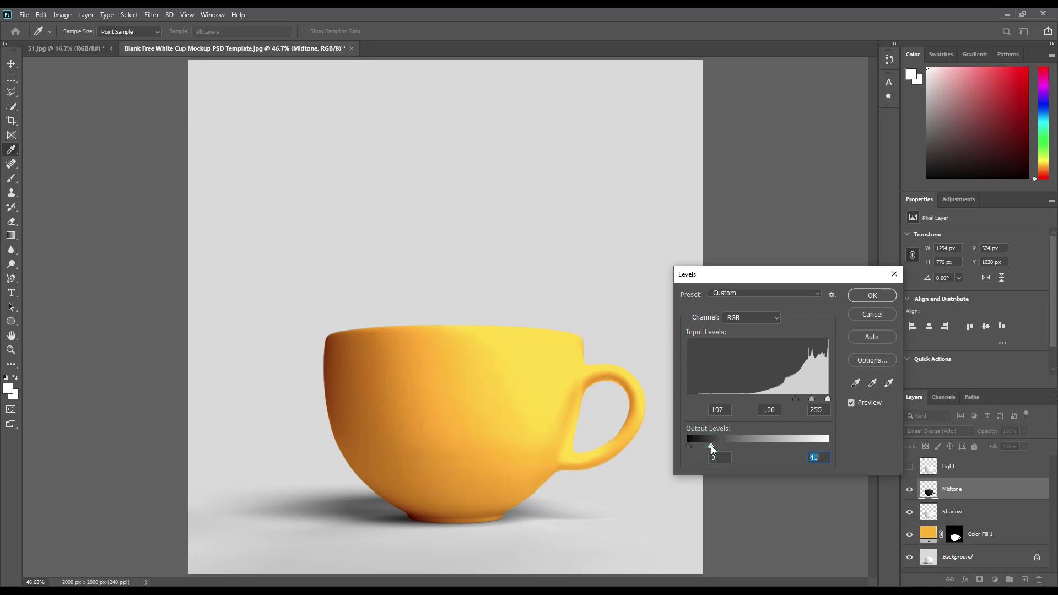
pyautogui.click(873, 296)
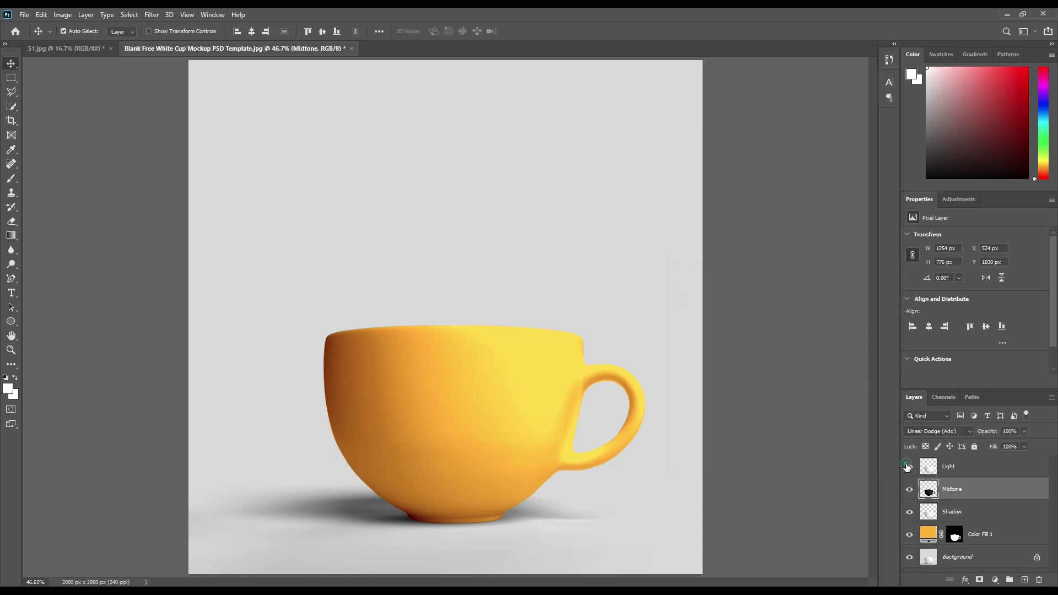
# Show the Light layer and set its blend mode to Screen
pyautogui.click(909, 466)
pyautogui.click(950, 467)
pyautogui.click(936, 432)
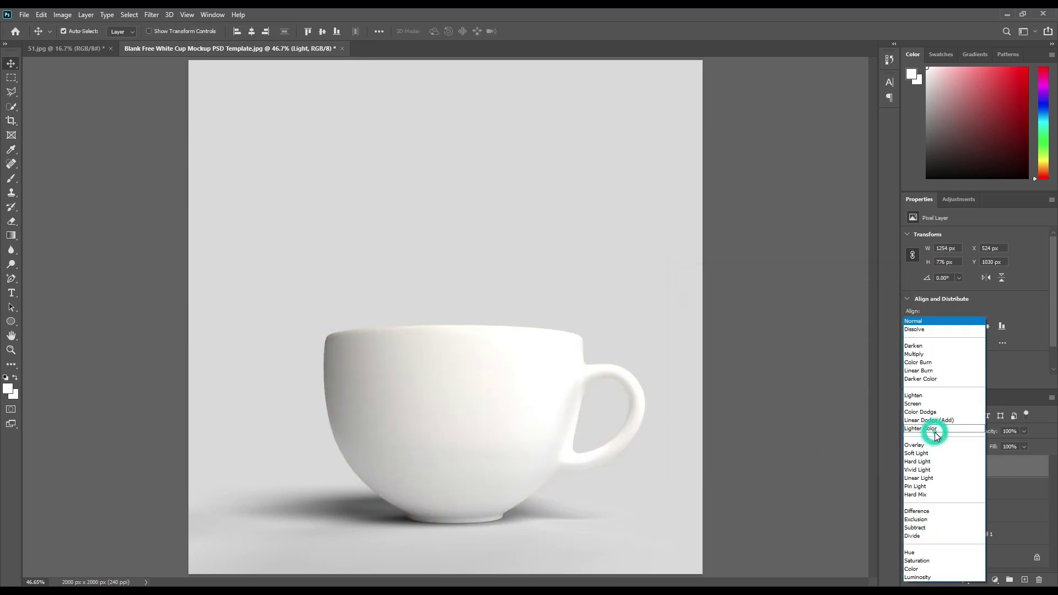
pyautogui.click(916, 405)
# Apply Levels to the Light layer with the input black level at 232 and a reduced output white level
pyautogui.click(62, 14)
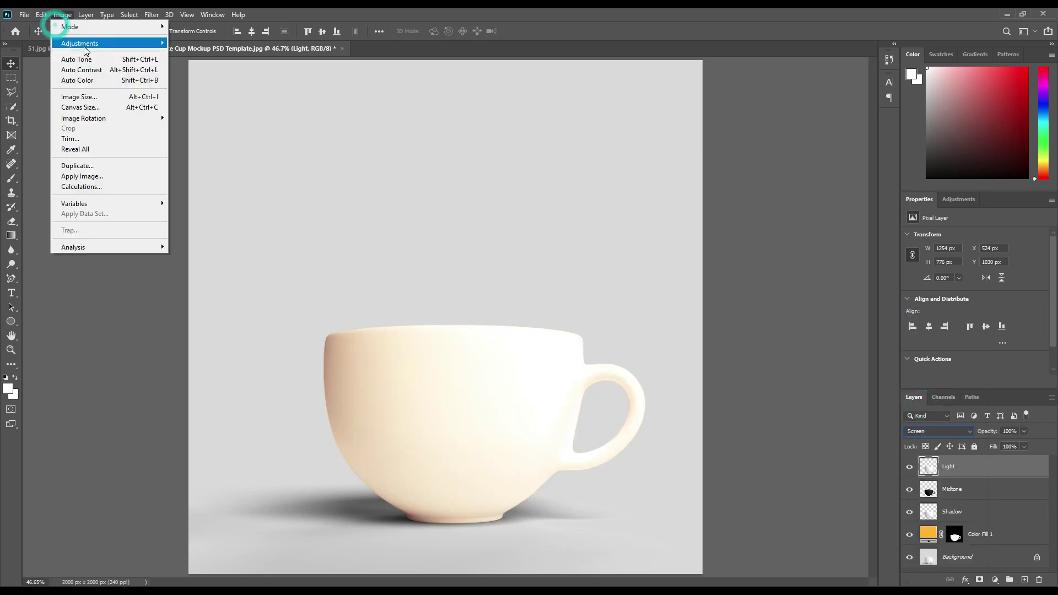
pyautogui.moveTo(83, 43)
pyautogui.click(207, 54)
pyautogui.moveTo(691, 398); pyautogui.dragTo(816, 400)
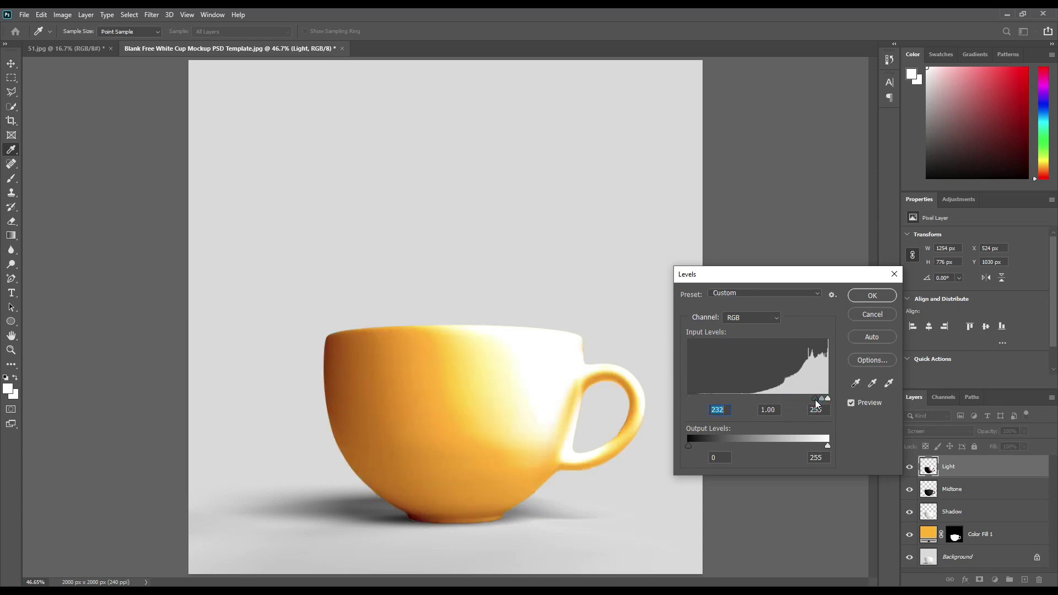
pyautogui.moveTo(826, 446); pyautogui.dragTo(747, 448)
pyautogui.click(858, 300)
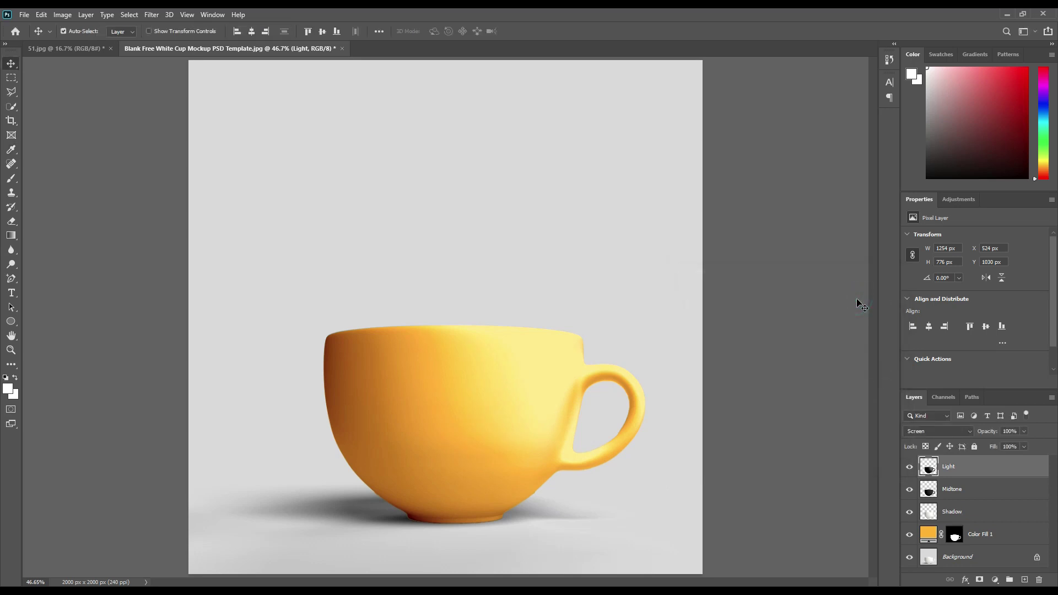
# Fully desaturate the Light layer with a Hue/Saturation adjustment
pyautogui.click(69, 14)
pyautogui.moveTo(88, 43)
pyautogui.click(214, 102)
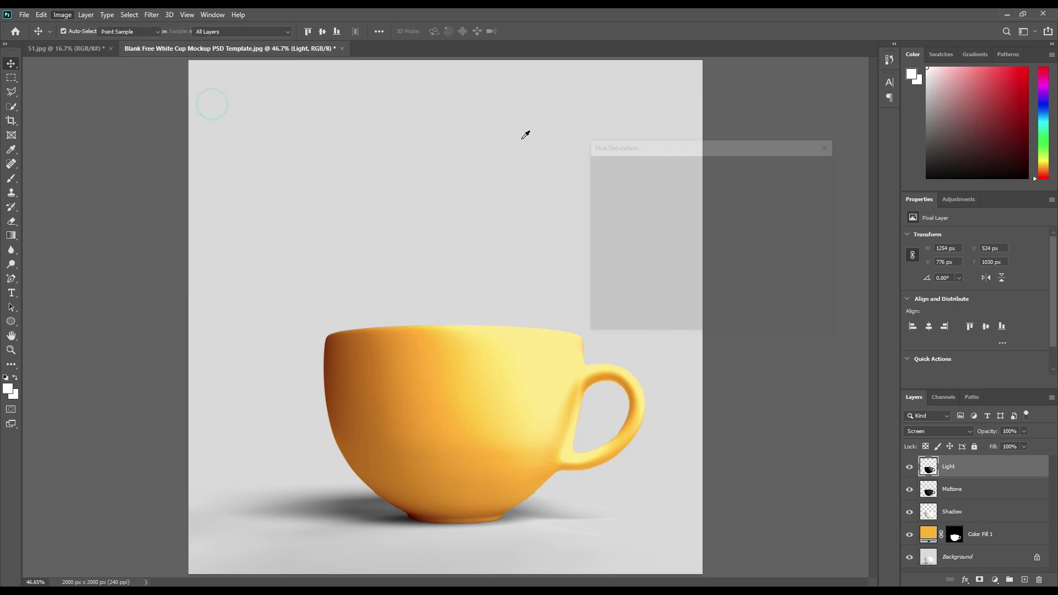
pyautogui.moveTo(686, 250); pyautogui.dragTo(632, 250)
pyautogui.click(811, 166)
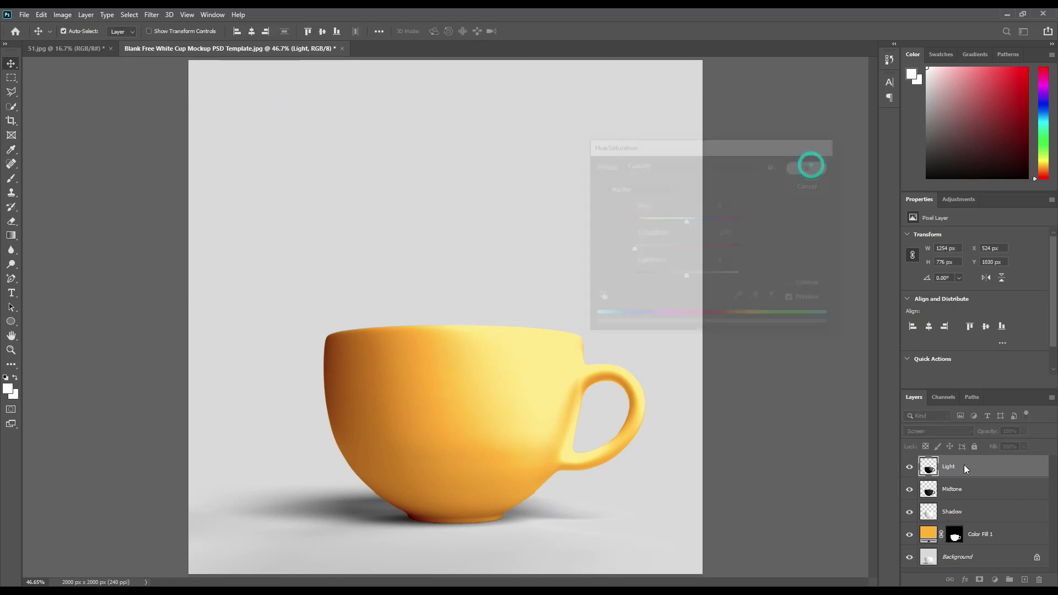
# Set the Midtone layer's saturation to -100 with a Hue/Saturation adjustment
pyautogui.click(953, 489)
pyautogui.click(63, 14)
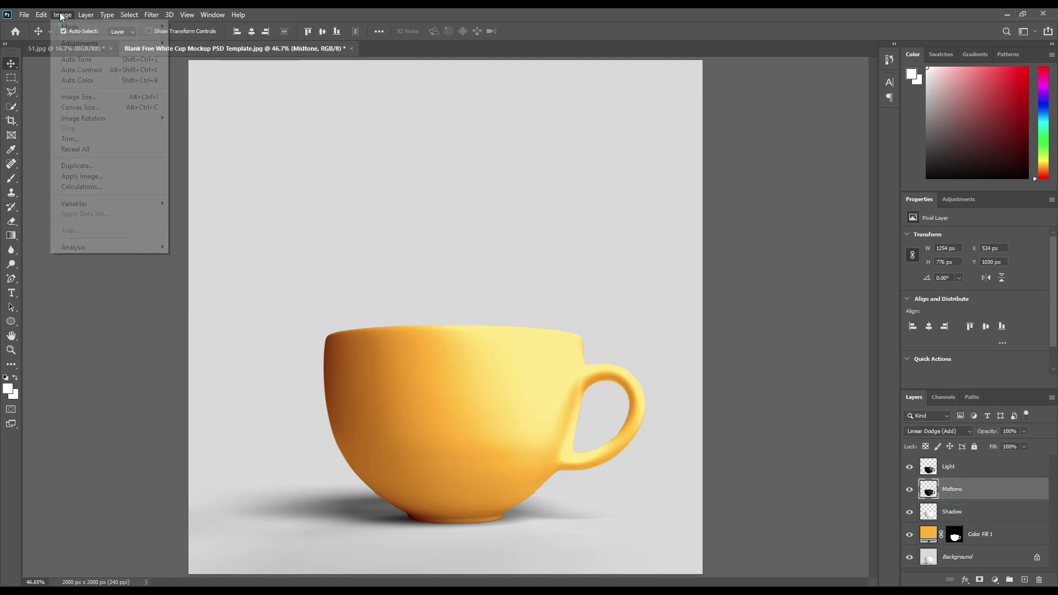
pyautogui.moveTo(89, 43)
pyautogui.click(210, 104)
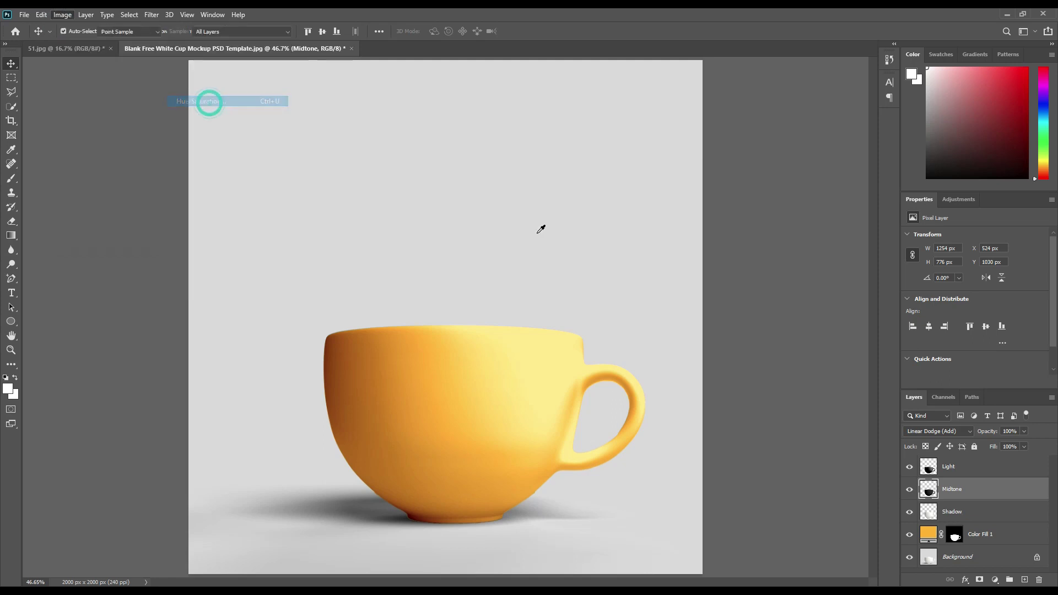
pyautogui.moveTo(686, 250); pyautogui.dragTo(632, 250)
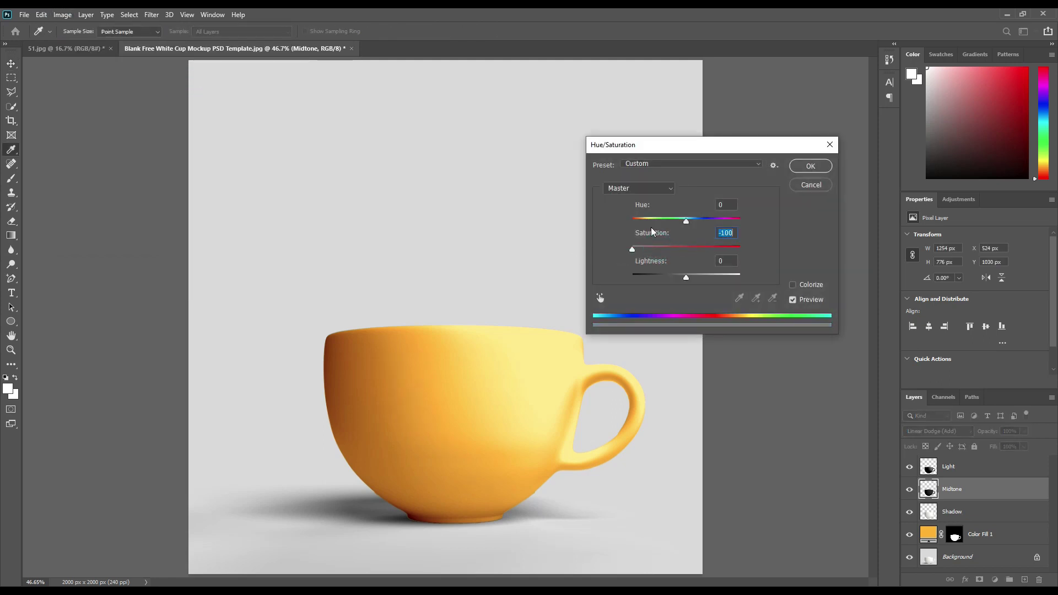
pyautogui.click(829, 166)
# Group the Light, Midtone and Shadow layers and name the group FX
pyautogui.click(969, 466)
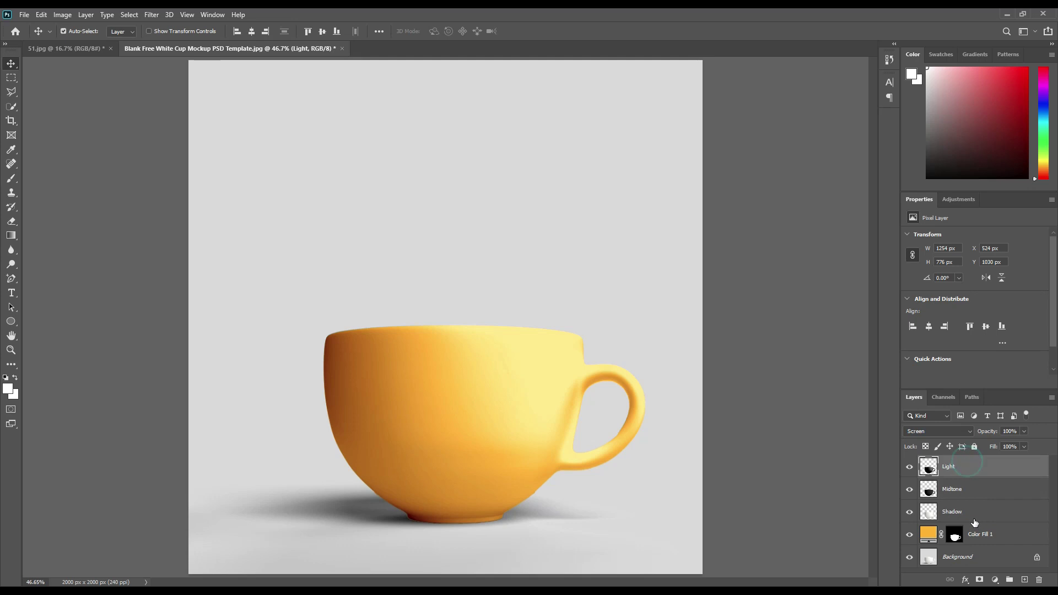
pyautogui.keyDown('shift'); pyautogui.click(970, 510); pyautogui.keyUp('shift')
pyautogui.moveTo(972, 510); pyautogui.dragTo(1013, 579)
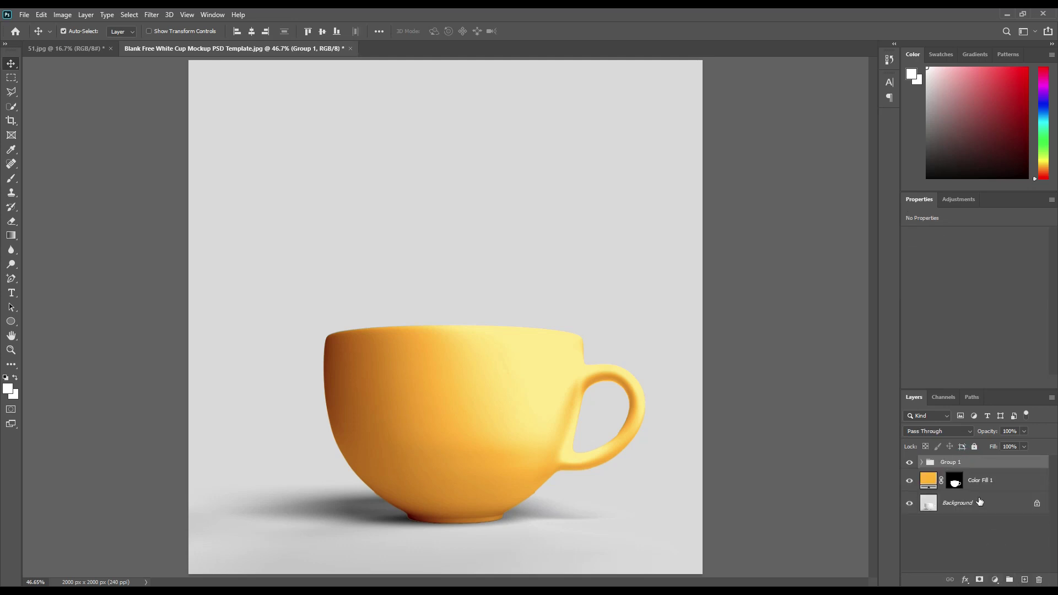
pyautogui.doubleClick(951, 466)
pyautogui.press('Return')
# Draw a white rectangle shape about 910 × 591 px over the cup's body, directly above the Color Fill 1 layer
pyautogui.click(974, 483)
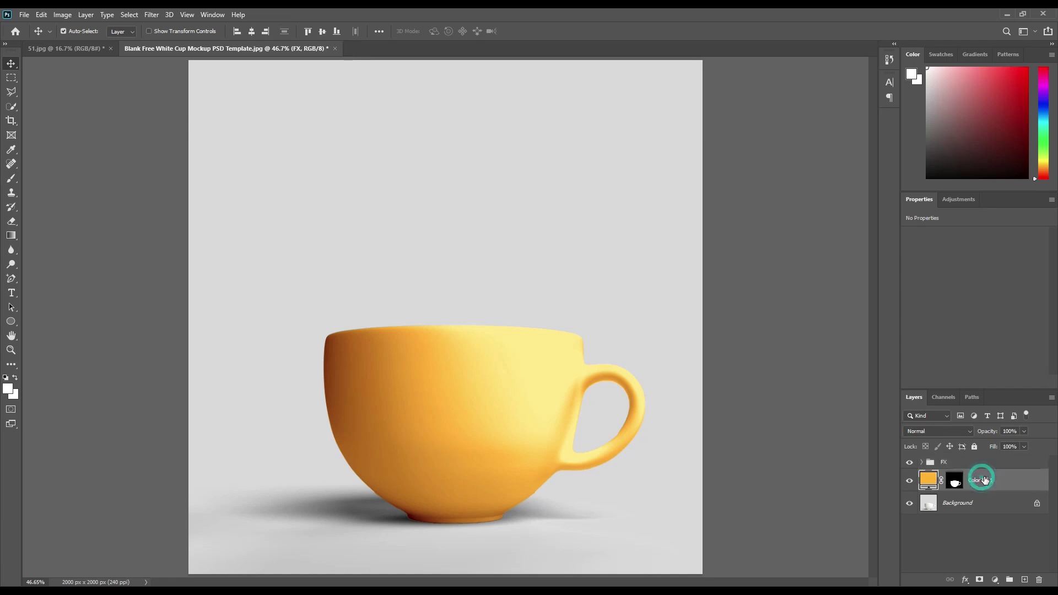
pyautogui.click(11, 321)
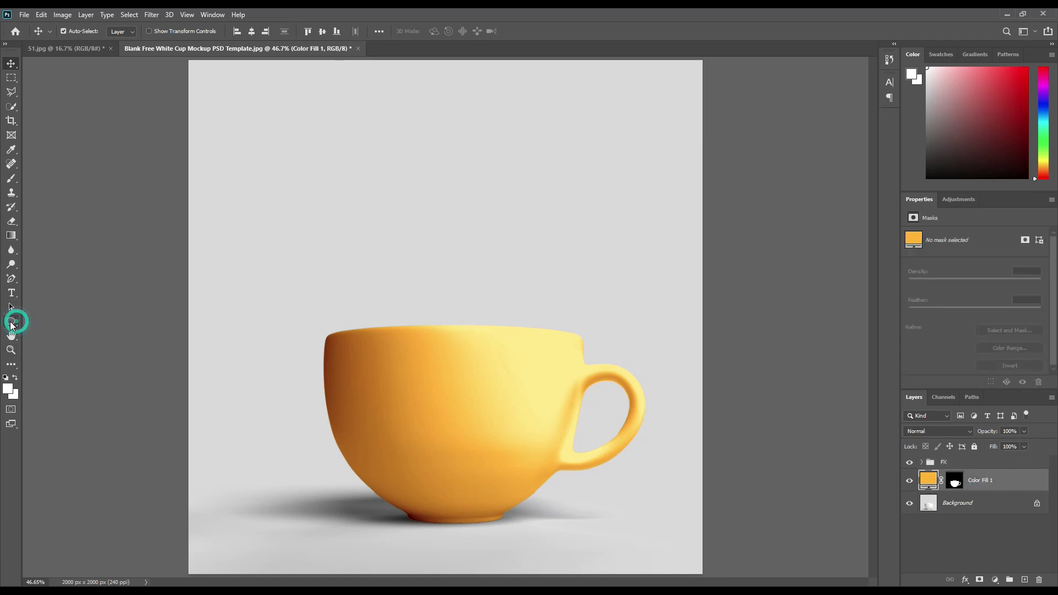
pyautogui.click(55, 324)
pyautogui.moveTo(334, 336); pyautogui.dragTo(567, 487)
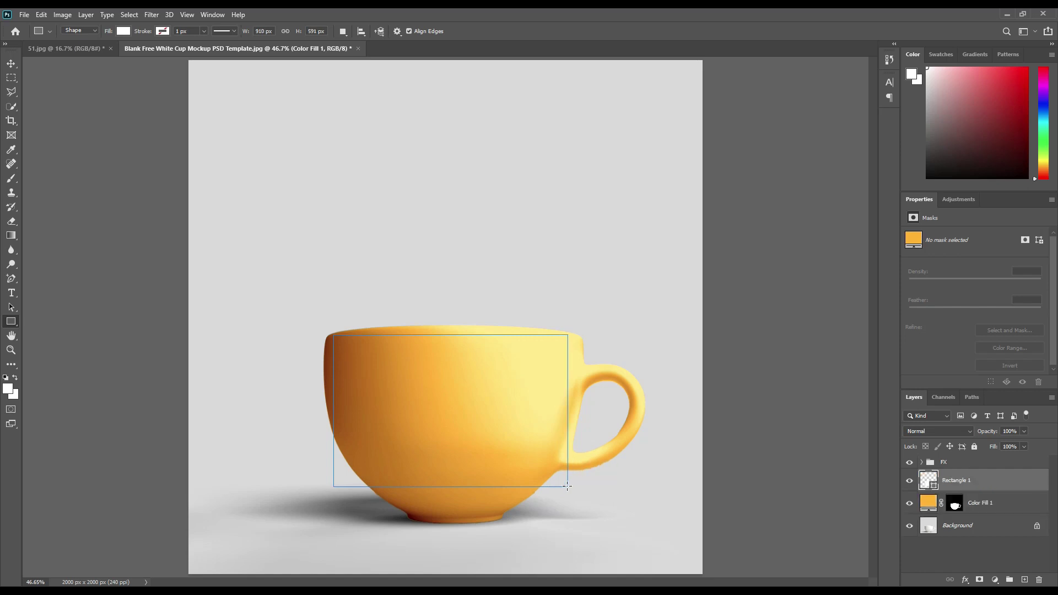
# Convert the Rectangle 1 layer to a smart object and warp it with the Arch style at a -2.6% bend
pyautogui.rightClick(962, 483)
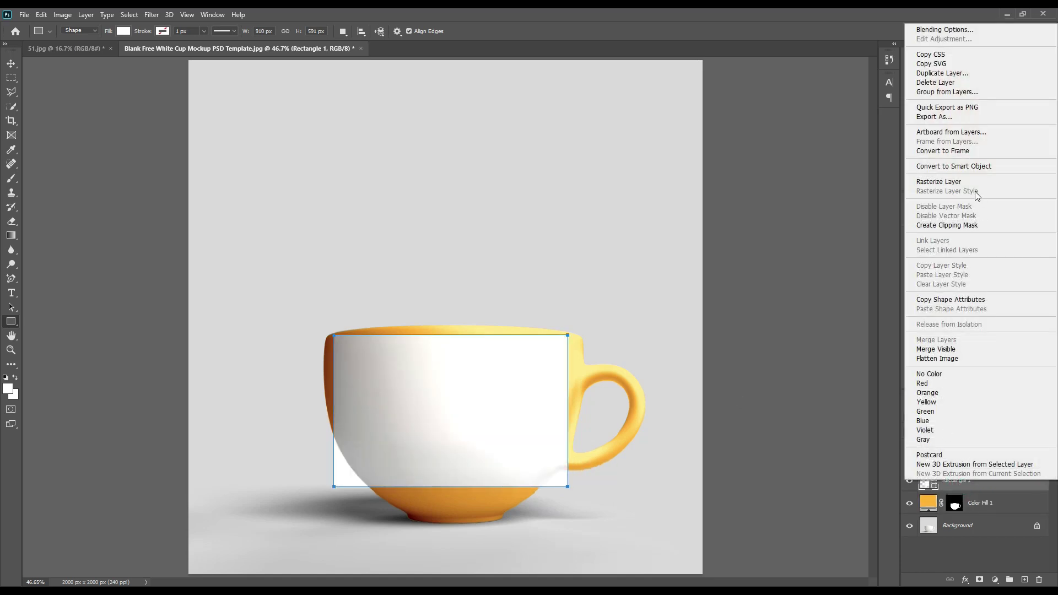
pyautogui.click(968, 167)
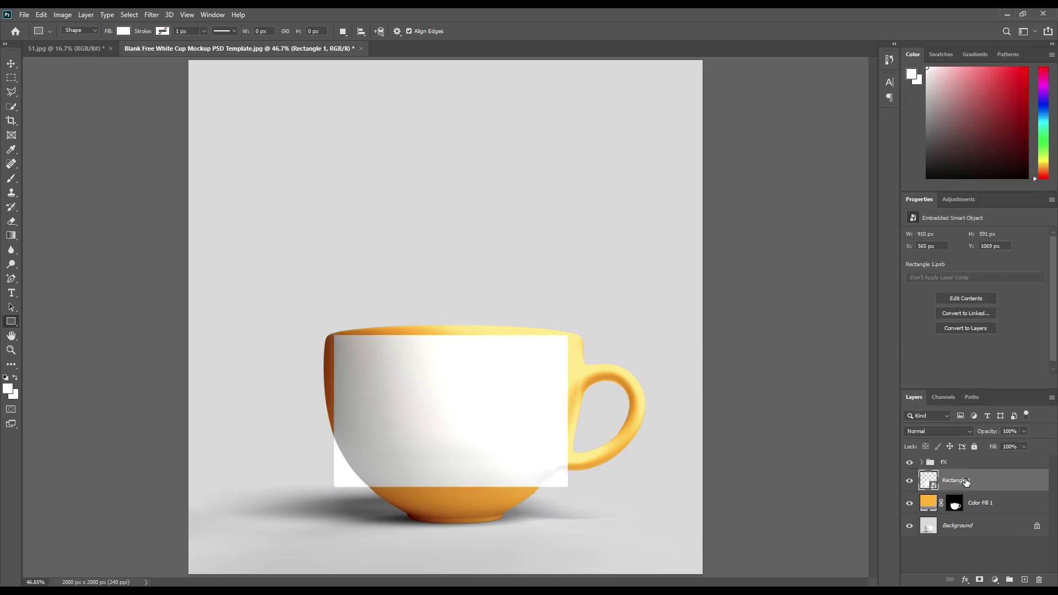
pyautogui.hotkey('ctrl', 't')
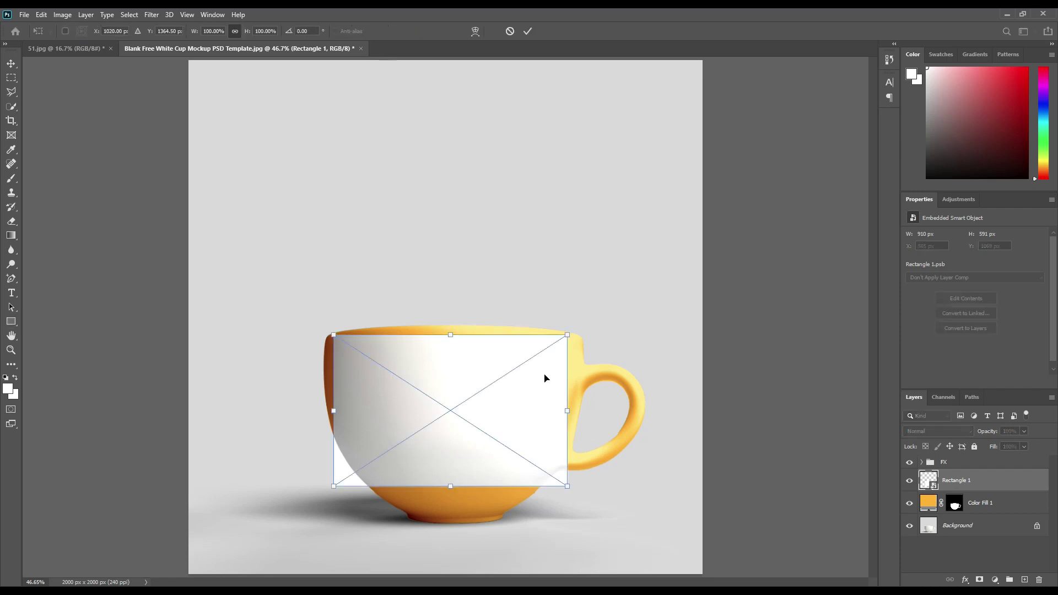
pyautogui.rightClick(457, 371)
pyautogui.click(492, 488)
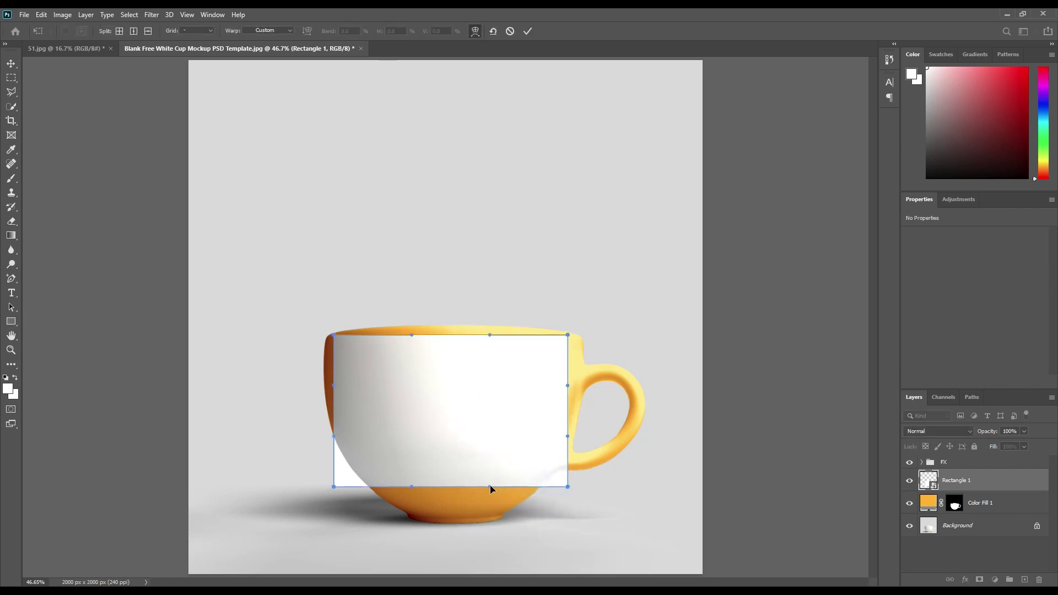
pyautogui.click(196, 32)
pyautogui.click(196, 32)
pyautogui.click(255, 32)
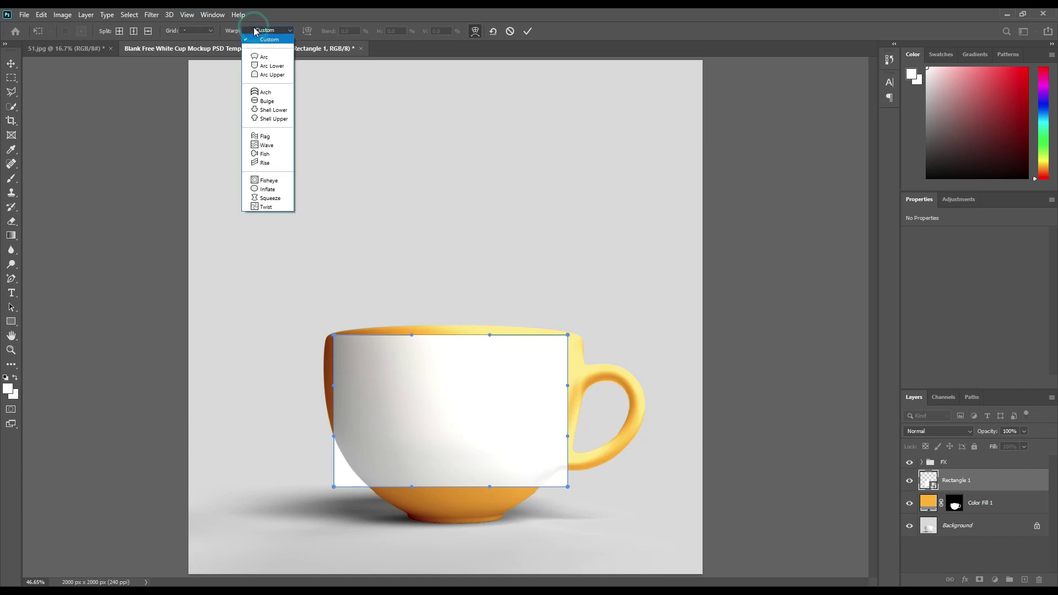
pyautogui.click(269, 92)
pyautogui.moveTo(451, 291); pyautogui.dragTo(459, 341)
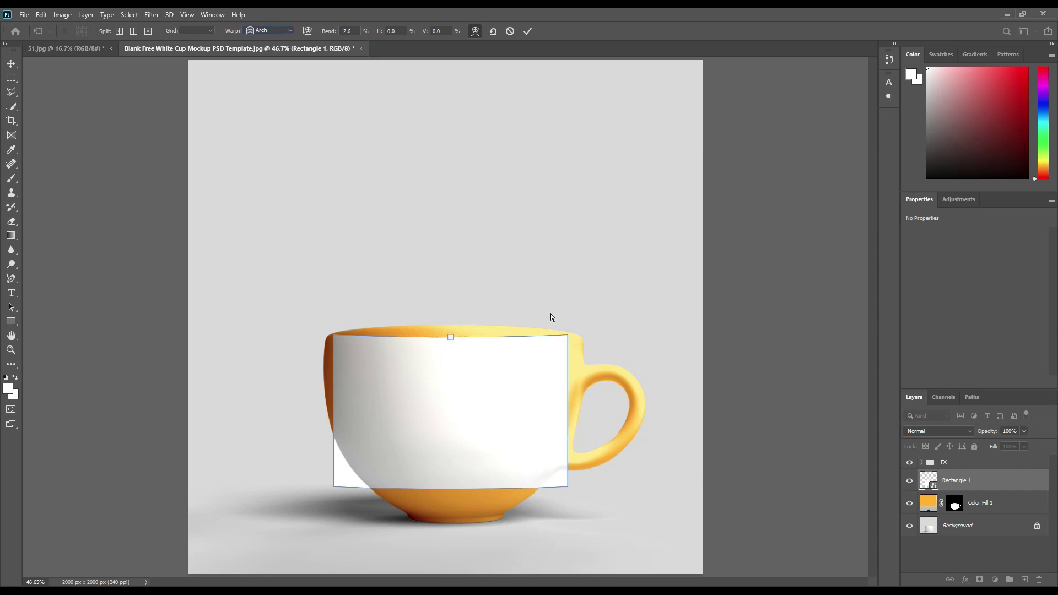
pyautogui.click(528, 31)
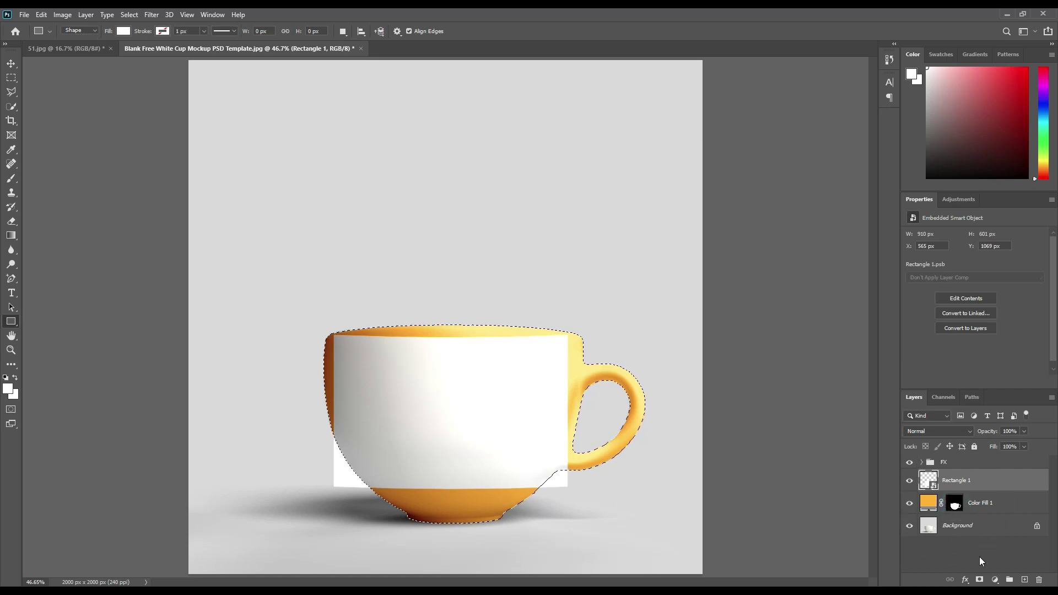
# Mask Rectangle 1 to the cup's shape, and copy the coffee logo from 51.jpg into its smart object contents
pyautogui.click(980, 580)
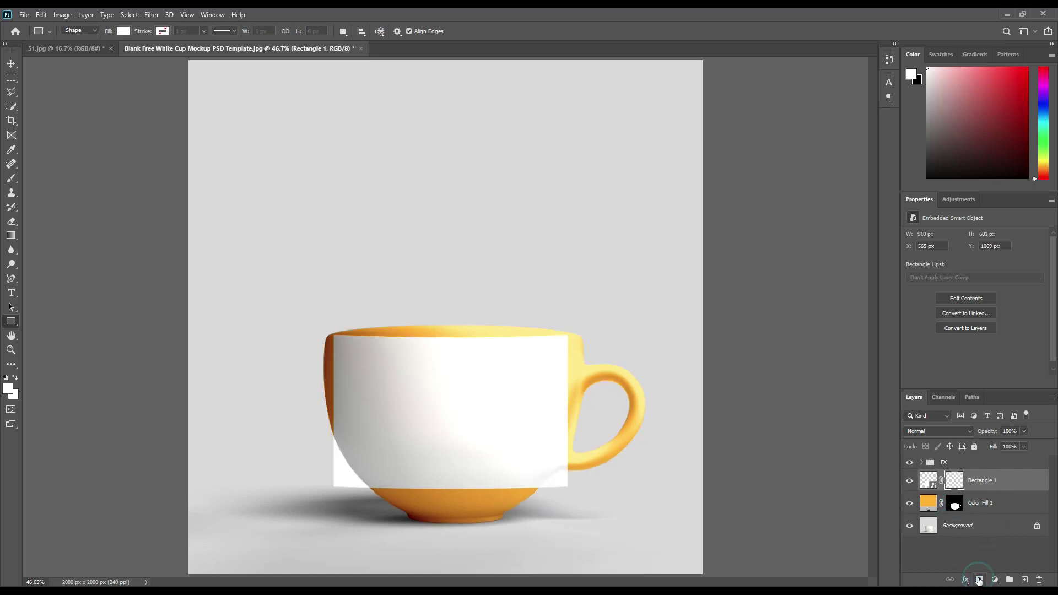
pyautogui.doubleClick(933, 485)
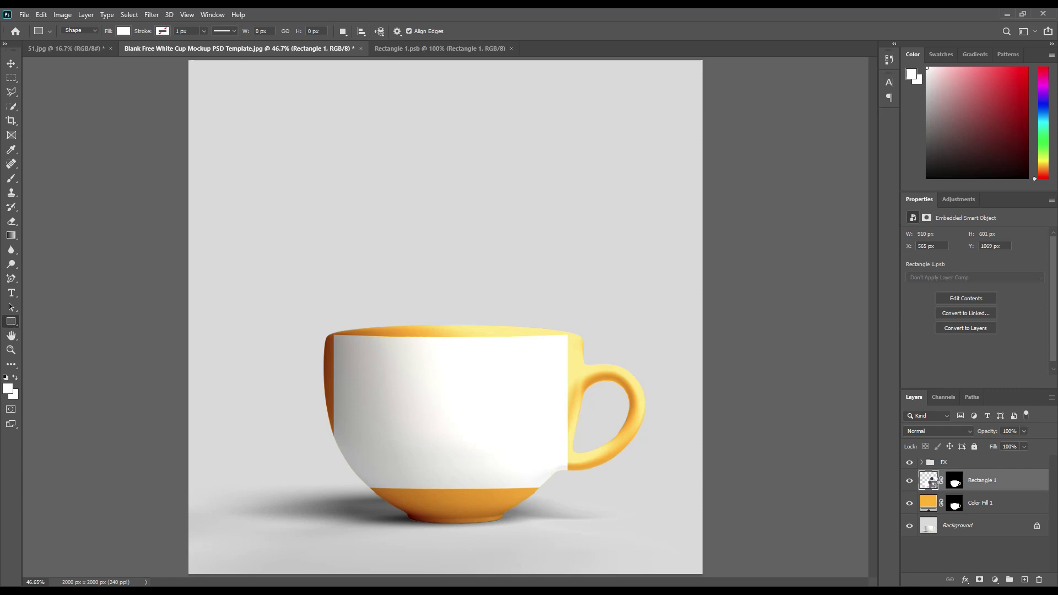
pyautogui.click(11, 63)
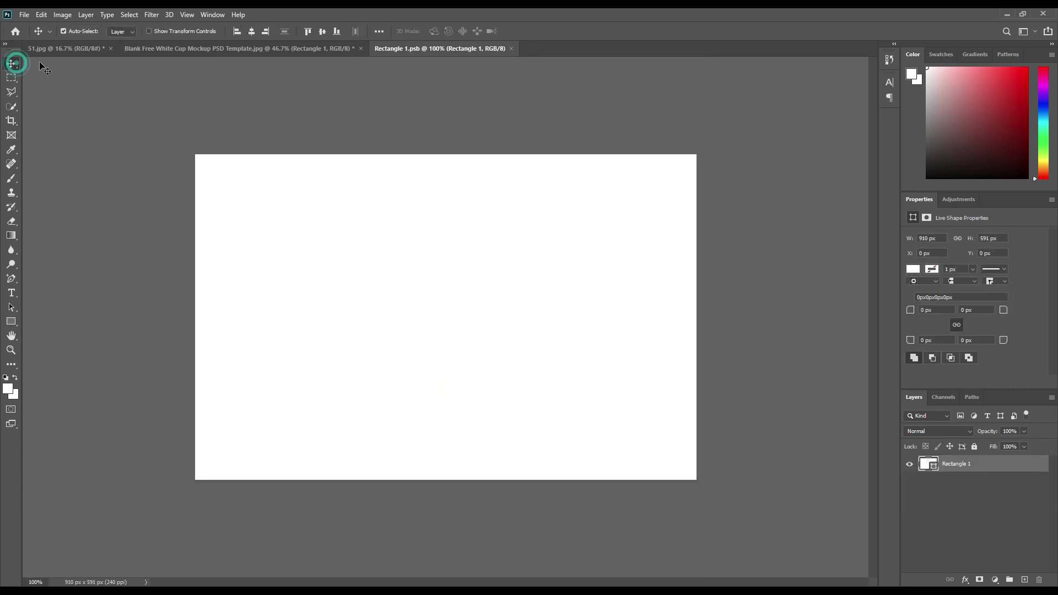
pyautogui.click(55, 54)
pyautogui.moveTo(461, 224); pyautogui.dragTo(445, 328)
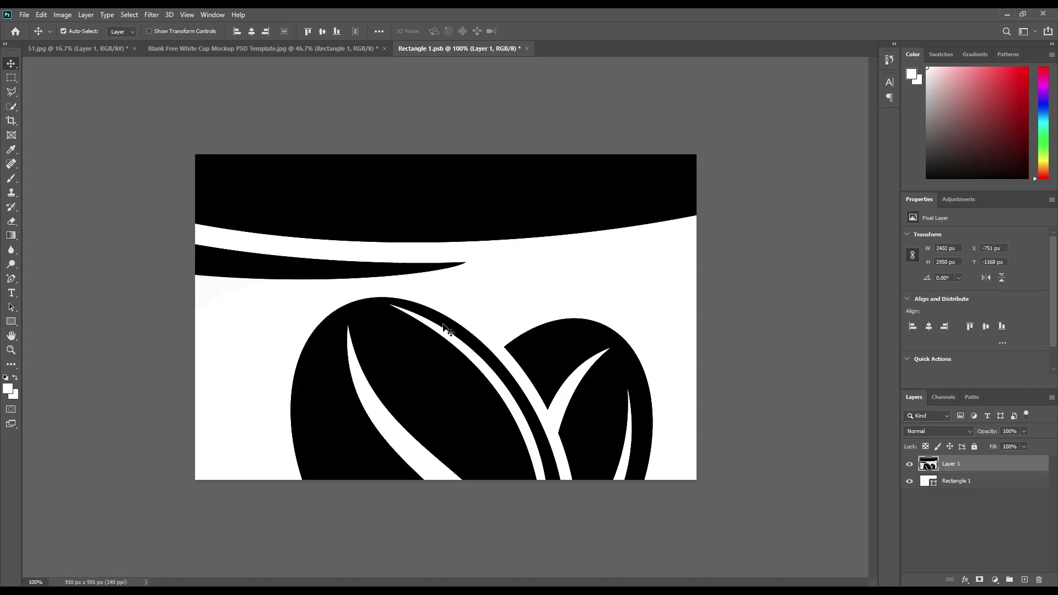
# Scale the coffee logo proportionally to 17.65% so it fits centred inside the white rectangle
pyautogui.hotkey('ctrl', 't')
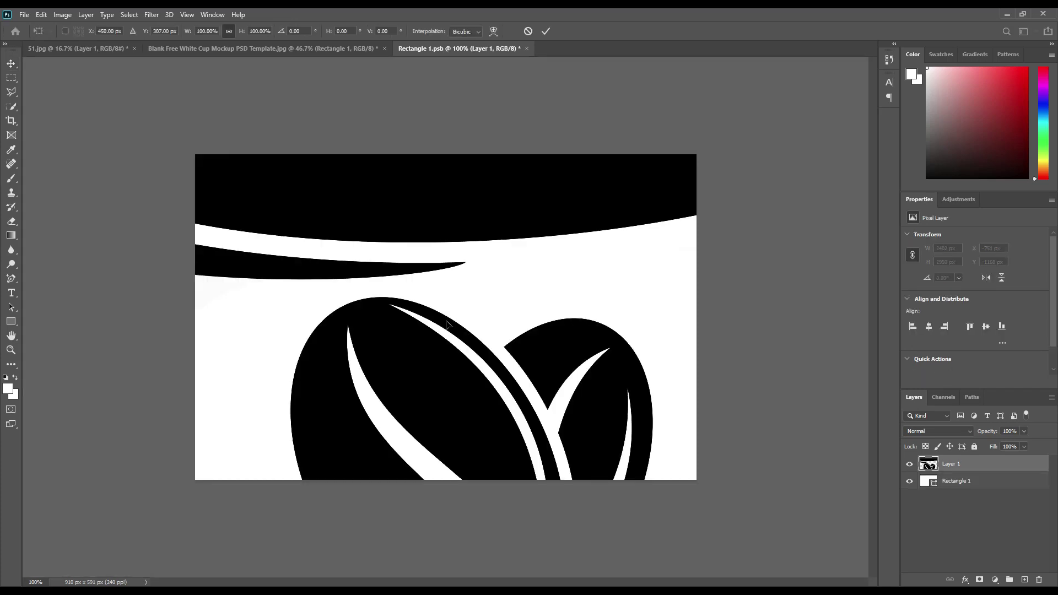
pyautogui.hotkey('ctrl', '-')
pyautogui.hotkey('ctrl', '-')
pyautogui.moveTo(775, 321); pyautogui.dragTo(487, 322)
pyautogui.click(546, 32)
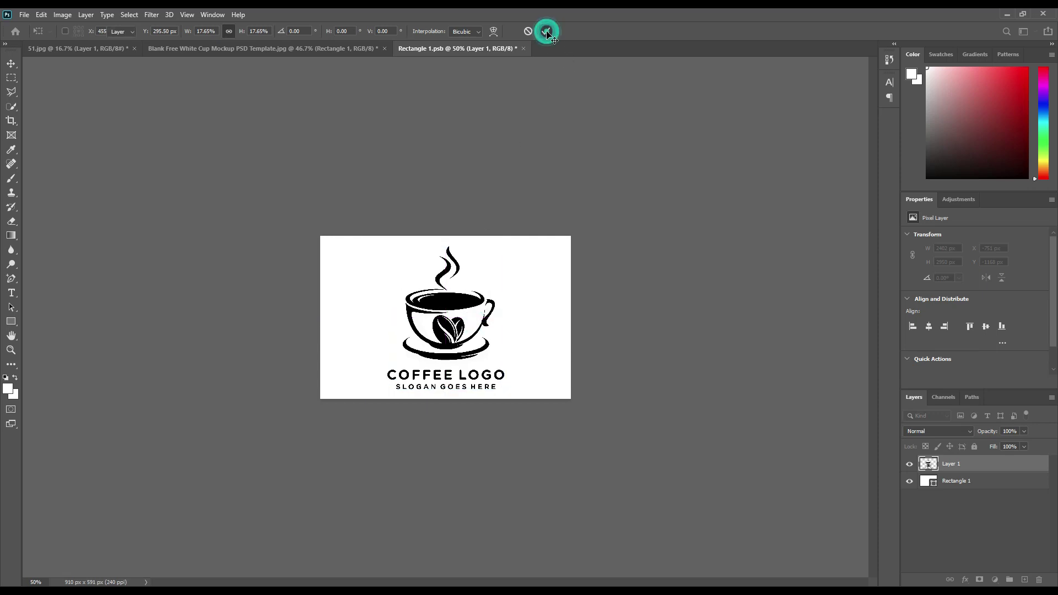
# Hide the white rectangle behind the logo, and save the smart object contents to update the cup mockup
pyautogui.click(910, 481)
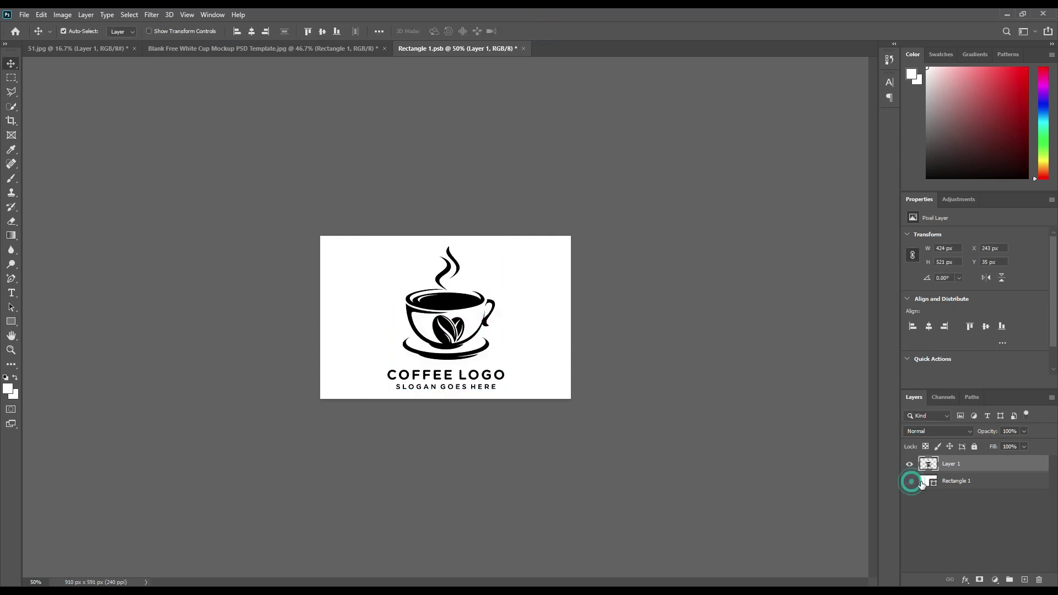
pyautogui.click(26, 18)
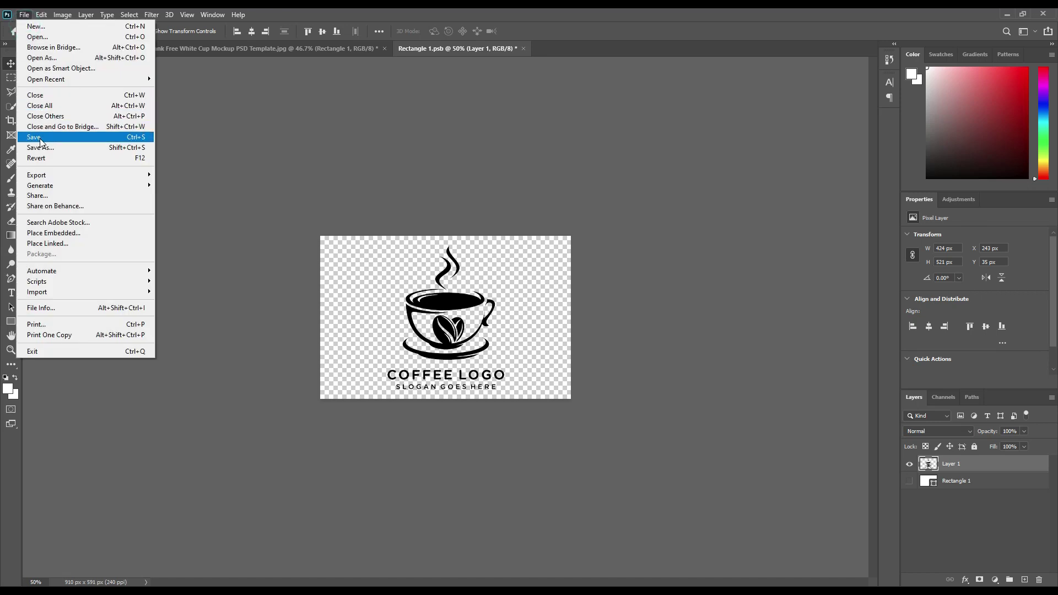
pyautogui.click(69, 137)
pyautogui.click(294, 51)
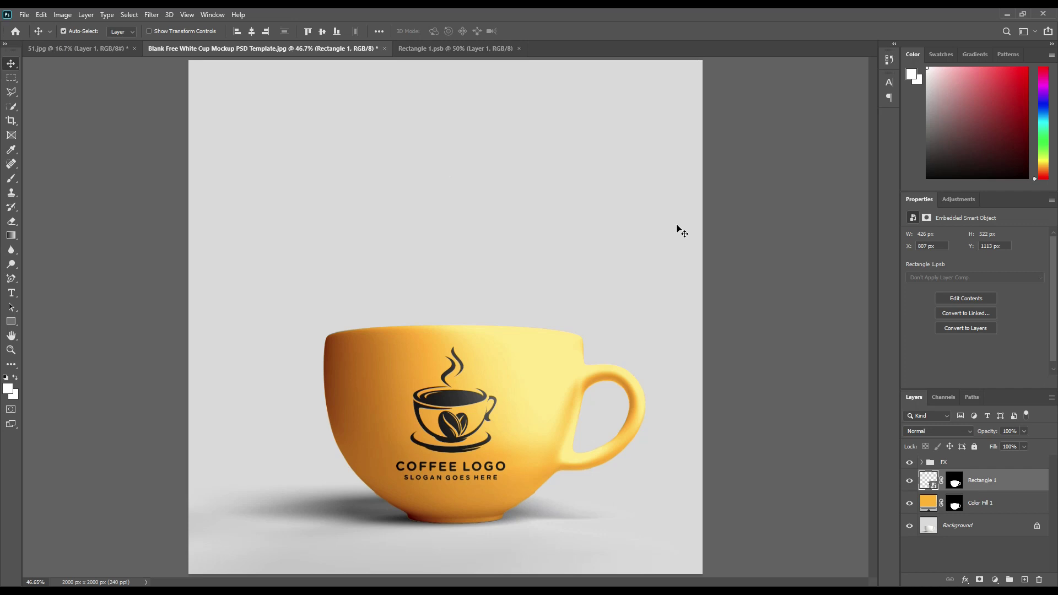
# Select everything outside the cup by inverting the selection from Color Fill 1's mask, with the Background layer active
pyautogui.click(970, 525)
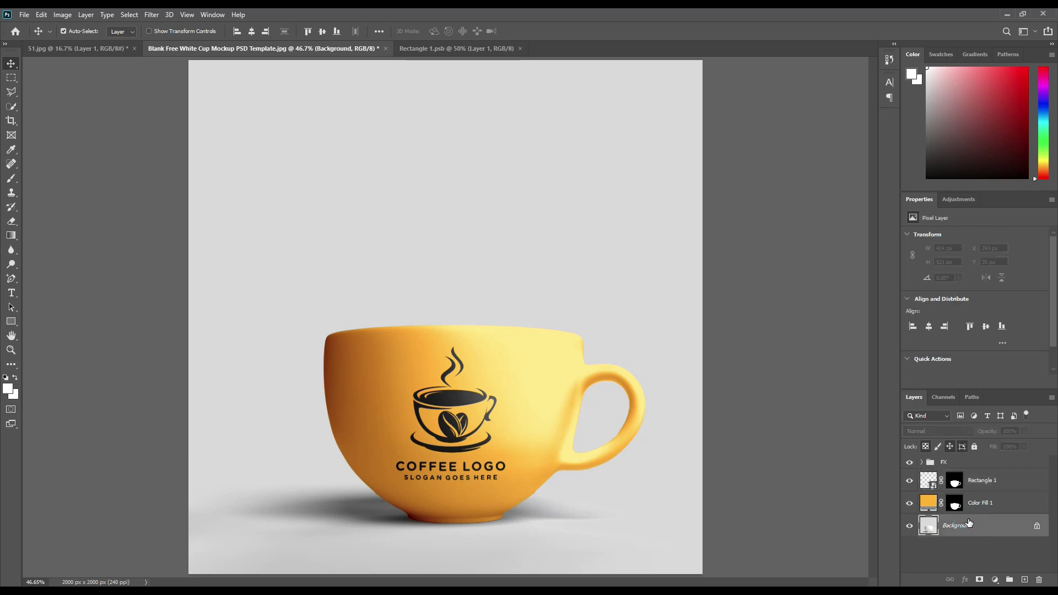
pyautogui.keyDown('ctrl'); pyautogui.click(955, 503); pyautogui.keyUp('ctrl')
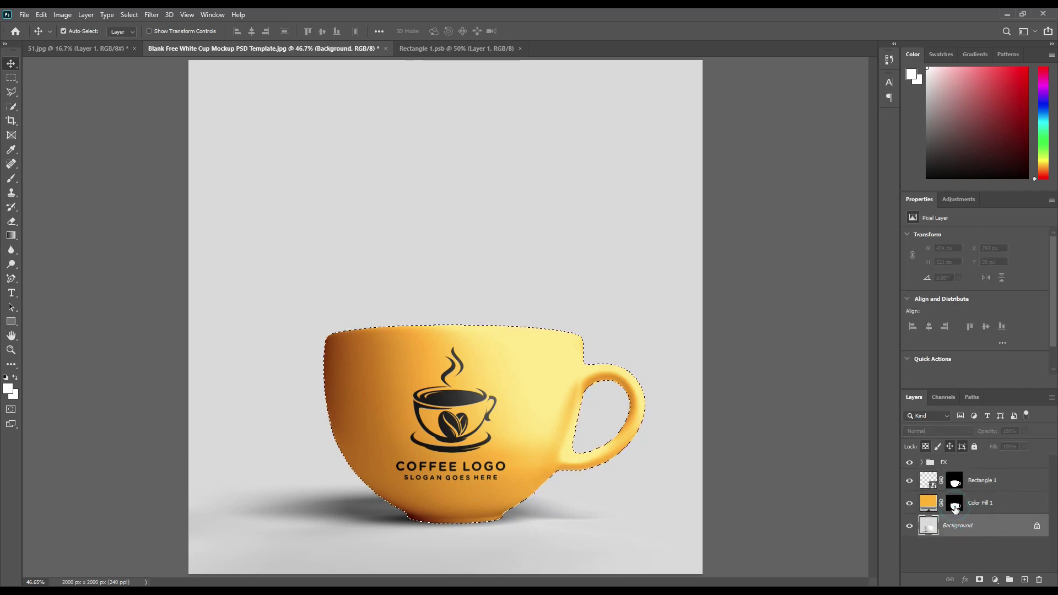
pyautogui.click(128, 15)
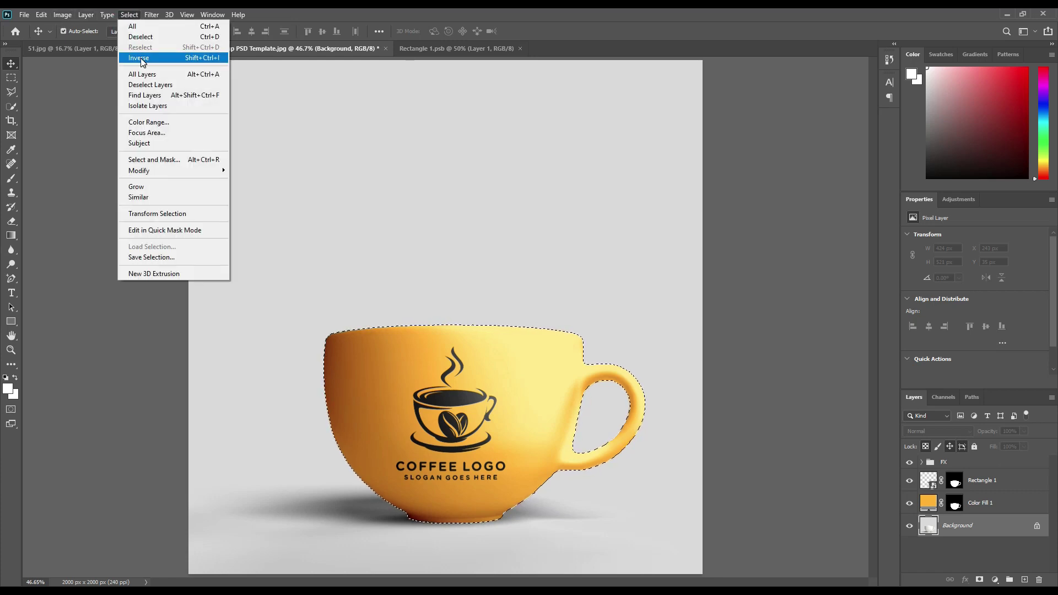
pyautogui.click(173, 59)
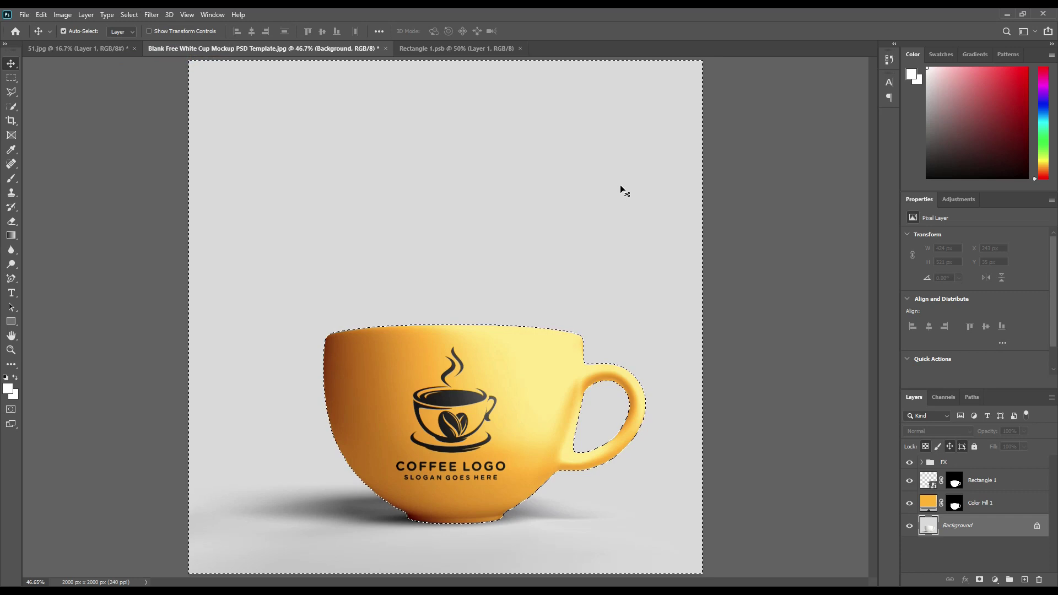
# Add a solid color fill over the selected background, using the orange sampled from the cup's upper body
pyautogui.click(996, 580)
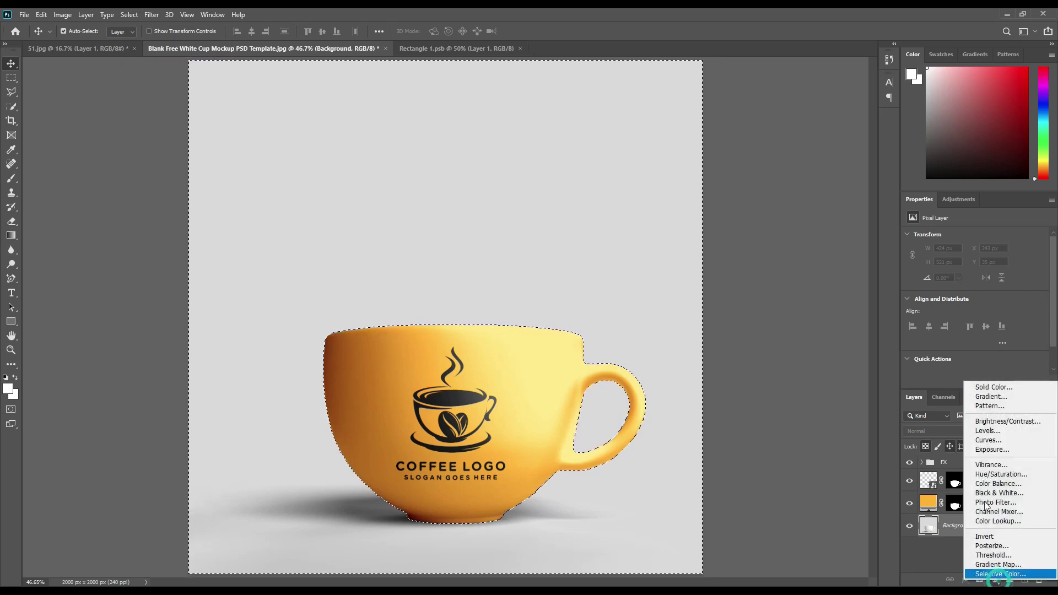
pyautogui.click(993, 391)
pyautogui.moveTo(941, 327); pyautogui.dragTo(760, 322)
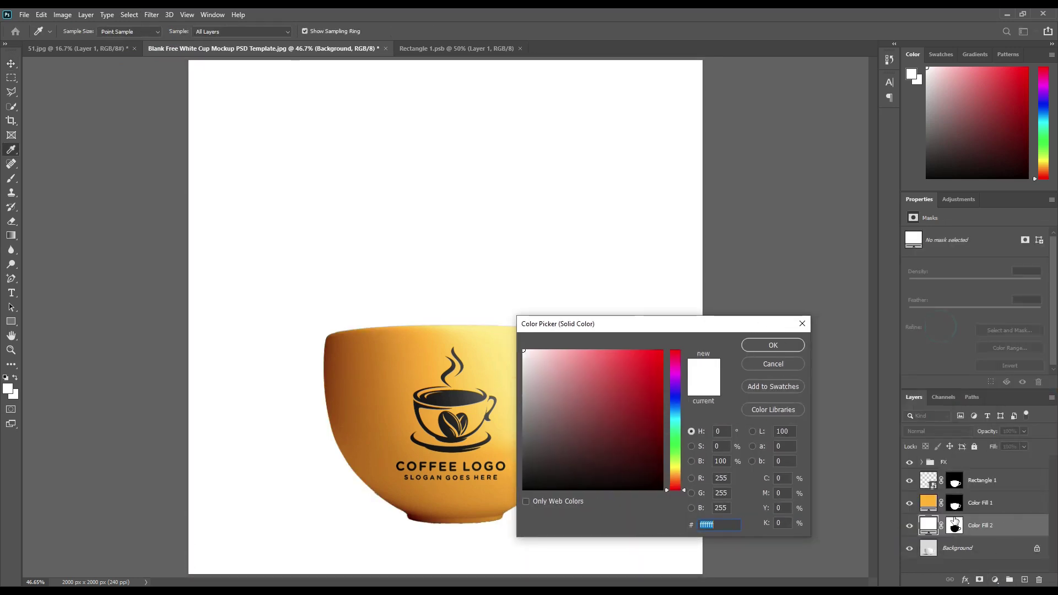
pyautogui.moveTo(614, 407)
pyautogui.mouseDown()
pyautogui.moveTo(633, 359)
pyautogui.moveTo(660, 351)
pyautogui.mouseUp()
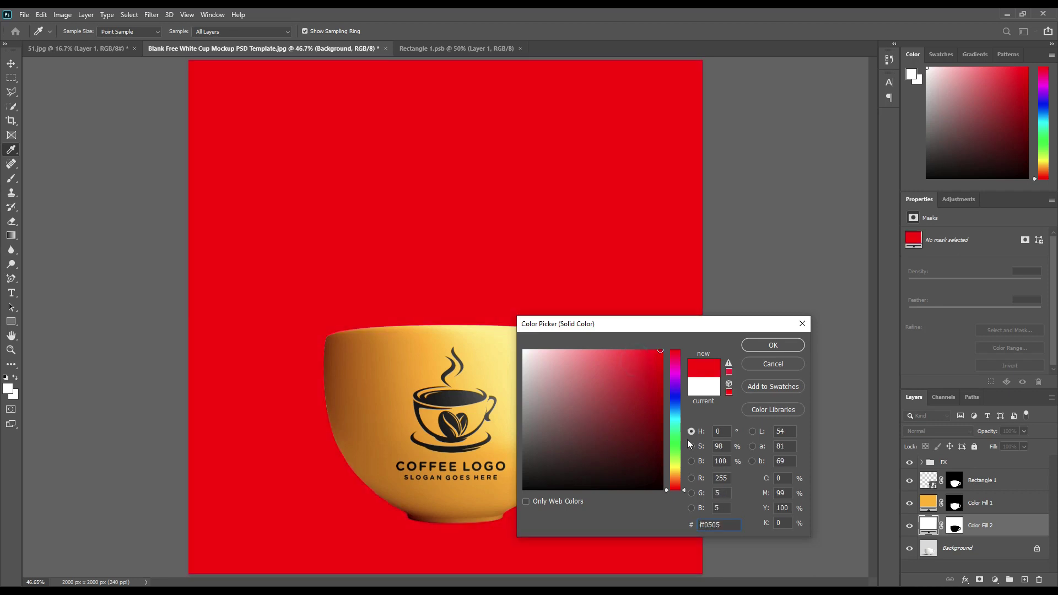
pyautogui.moveTo(677, 483); pyautogui.dragTo(677, 468)
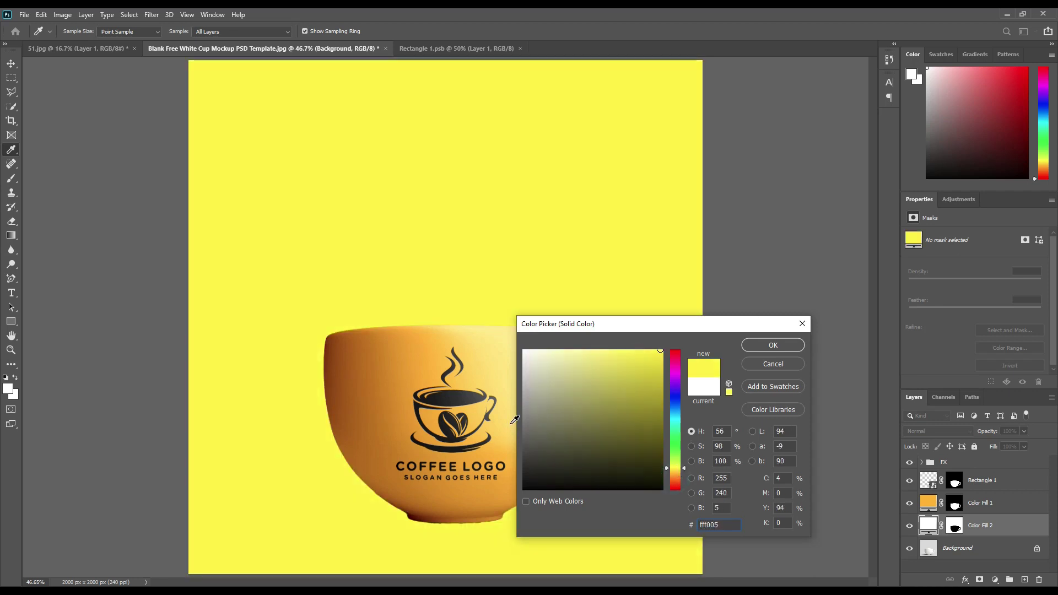
pyautogui.click(430, 342)
pyautogui.click(772, 346)
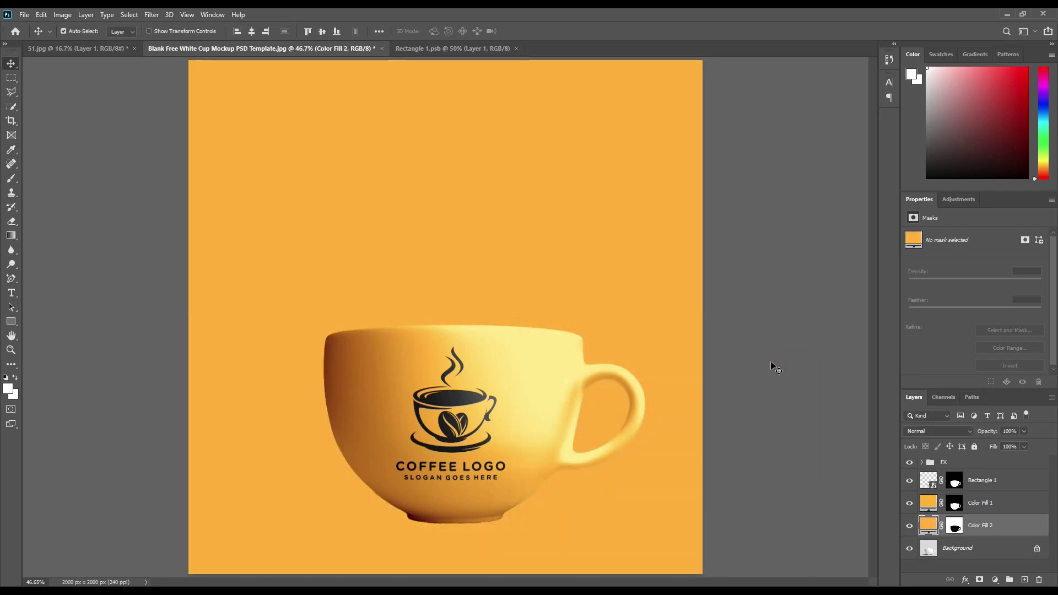
# Set the background color fill's blend mode to Linear Burn
pyautogui.click(948, 432)
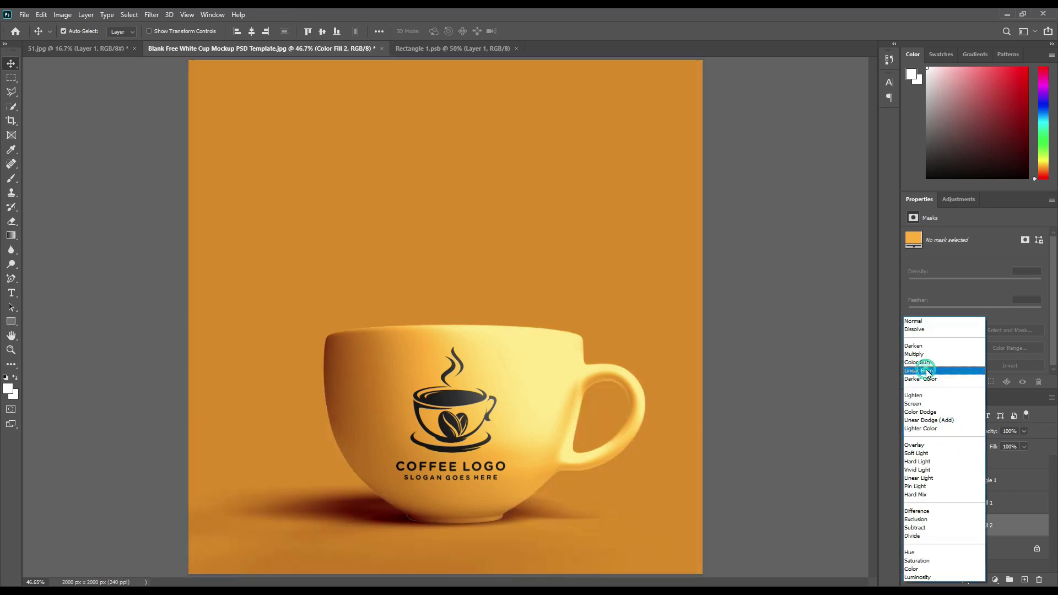
pyautogui.click(928, 371)
pyautogui.click(1000, 527)
# Add a radial white-to-transparent gradient fill above Color Fill 2 at 166% scale, with its glow in the canvas's upper-right area
pyautogui.click(994, 580)
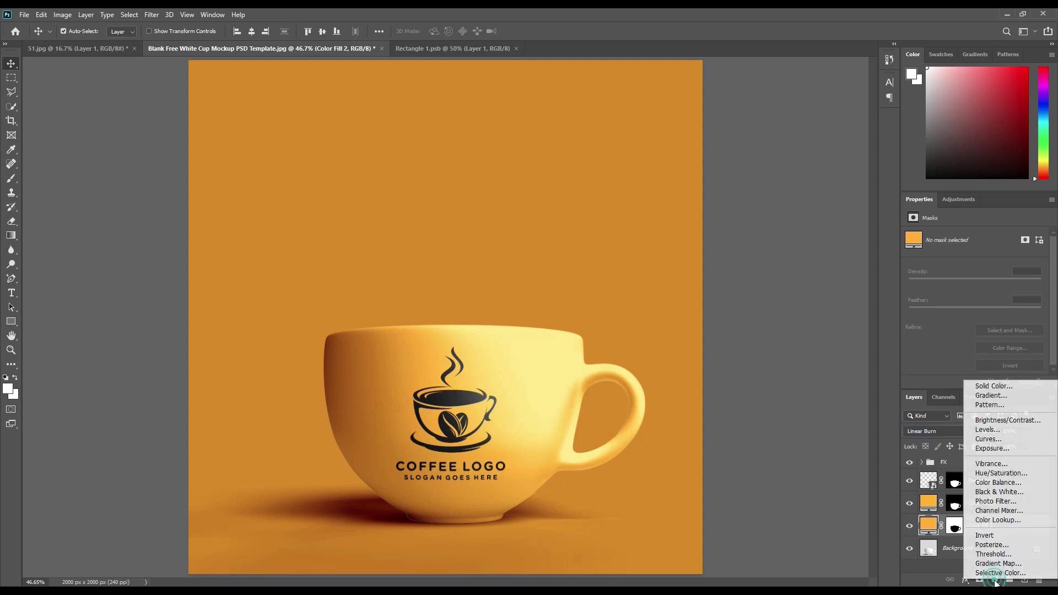
pyautogui.click(995, 397)
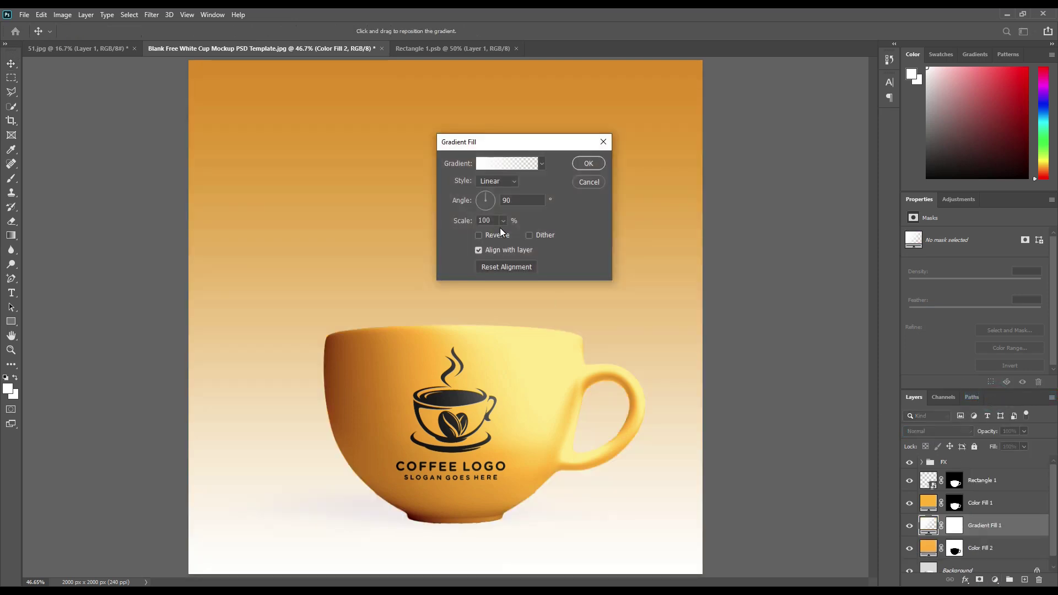
pyautogui.click(497, 181)
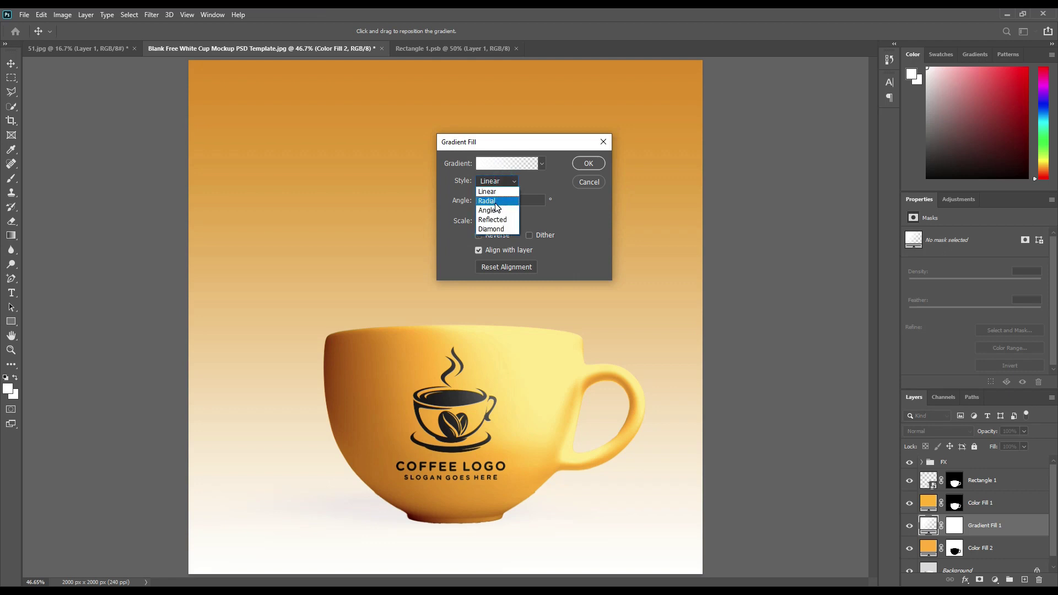
pyautogui.click(497, 204)
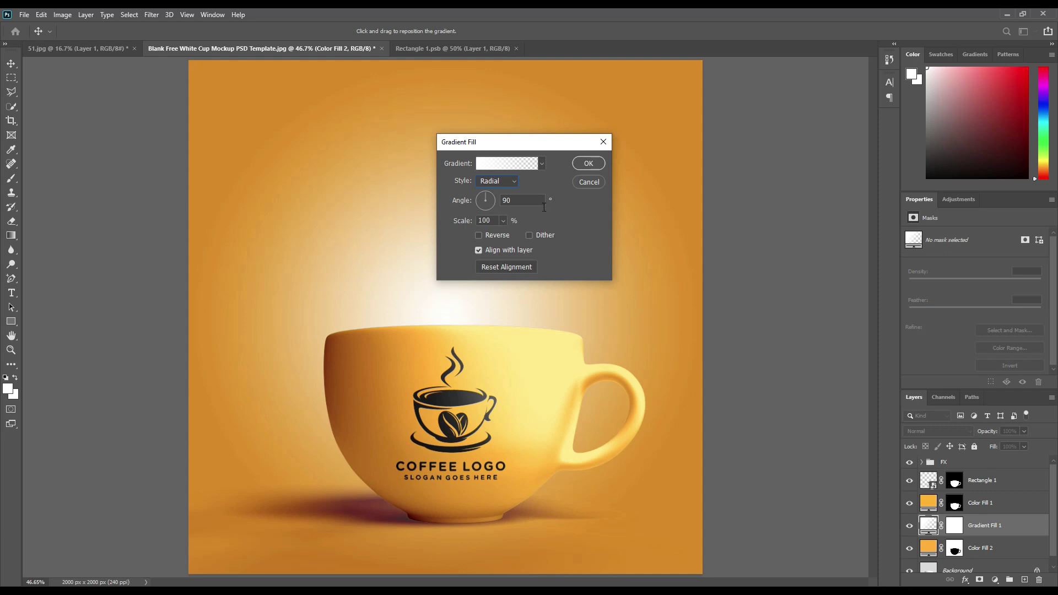
pyautogui.moveTo(478, 300); pyautogui.dragTo(624, 298)
pyautogui.click(503, 221)
pyautogui.moveTo(501, 233); pyautogui.dragTo(503, 236)
pyautogui.moveTo(647, 342); pyautogui.dragTo(660, 288)
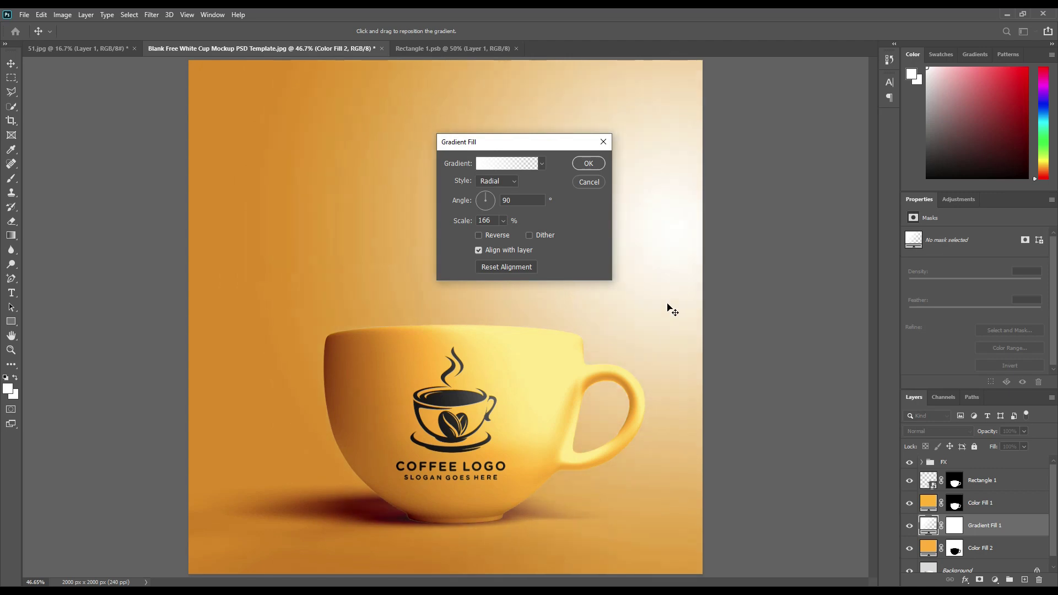
# Set the radial gradient's scale to 253% and shift its glow out to the canvas's upper-right edge
pyautogui.moveTo(503, 221); pyautogui.dragTo(507, 238)
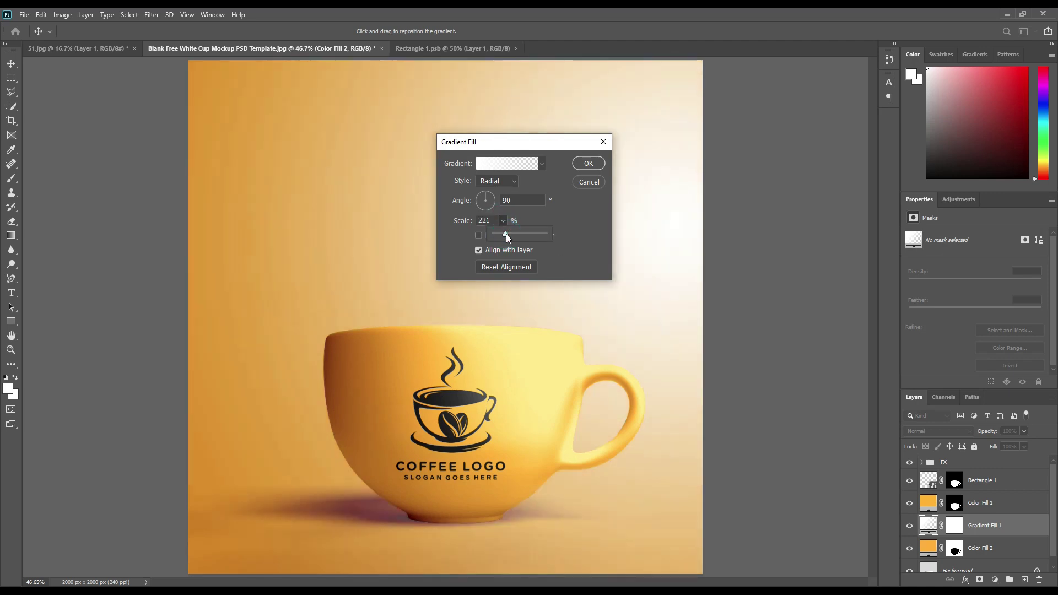
pyautogui.moveTo(619, 309); pyautogui.dragTo(666, 301)
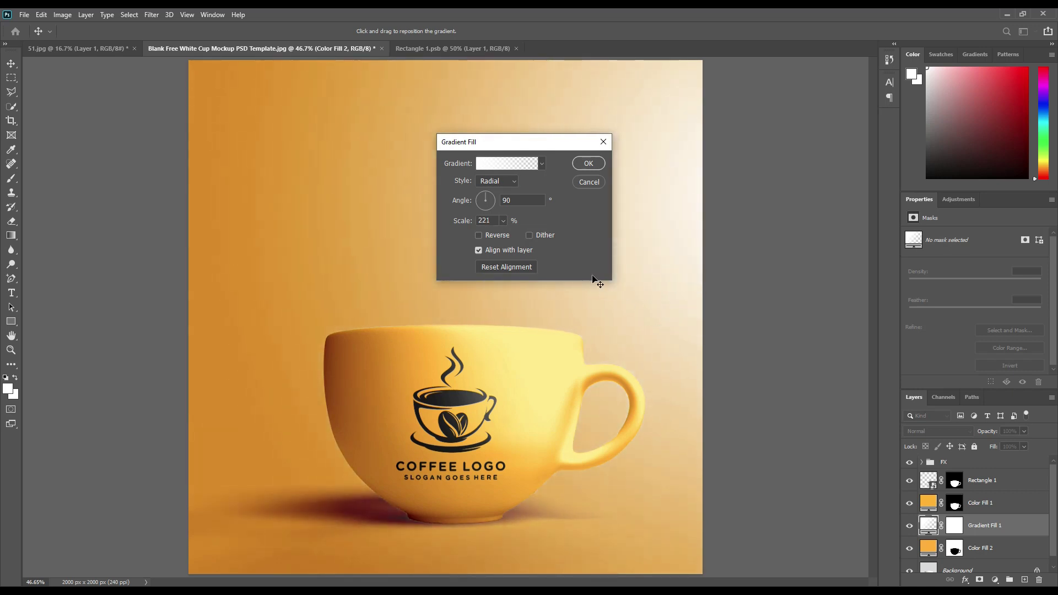
pyautogui.moveTo(507, 236)
pyautogui.mouseDown()
pyautogui.moveTo(543, 245)
pyautogui.moveTo(496, 236)
pyautogui.mouseUp()
pyautogui.click(629, 312)
pyautogui.moveTo(669, 288)
pyautogui.mouseDown()
pyautogui.moveTo(651, 319)
pyautogui.moveTo(689, 299)
pyautogui.moveTo(663, 299)
pyautogui.mouseUp()
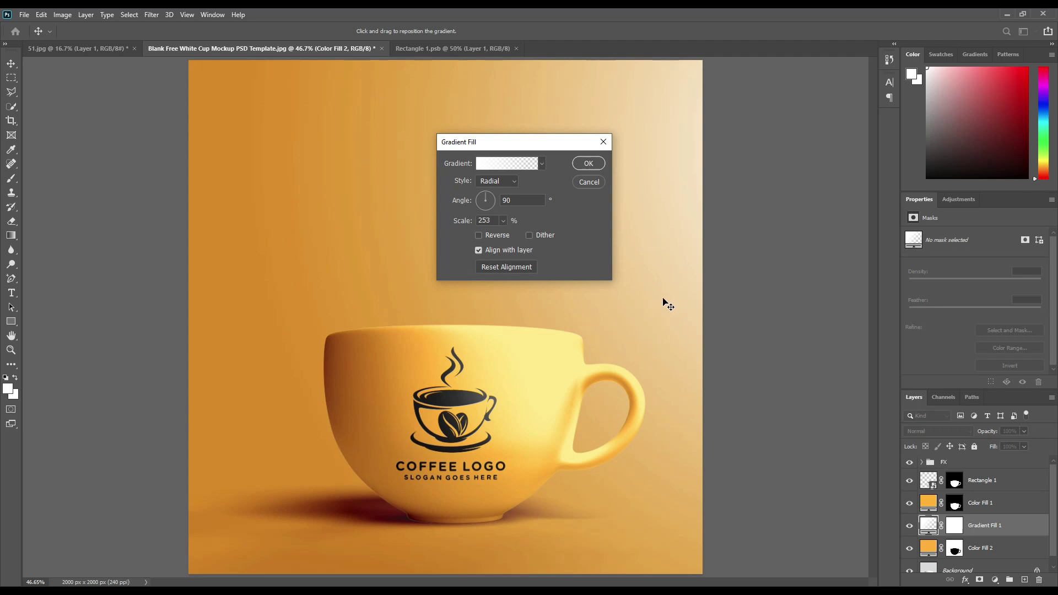
pyautogui.click(589, 163)
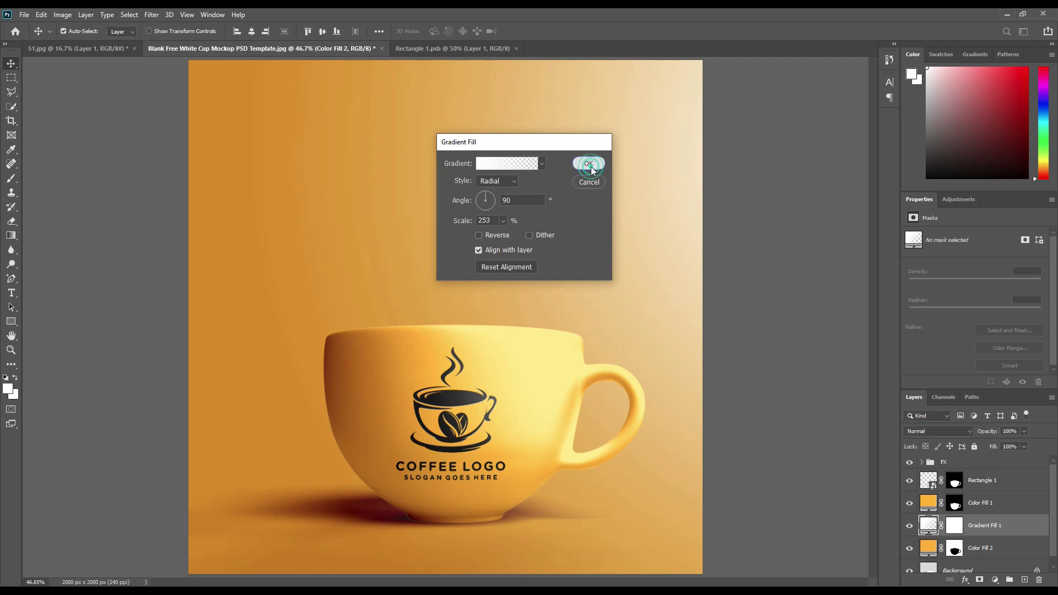
# Set the background gradient fill's blend mode to Screen and its opacity to 82%
pyautogui.click(950, 431)
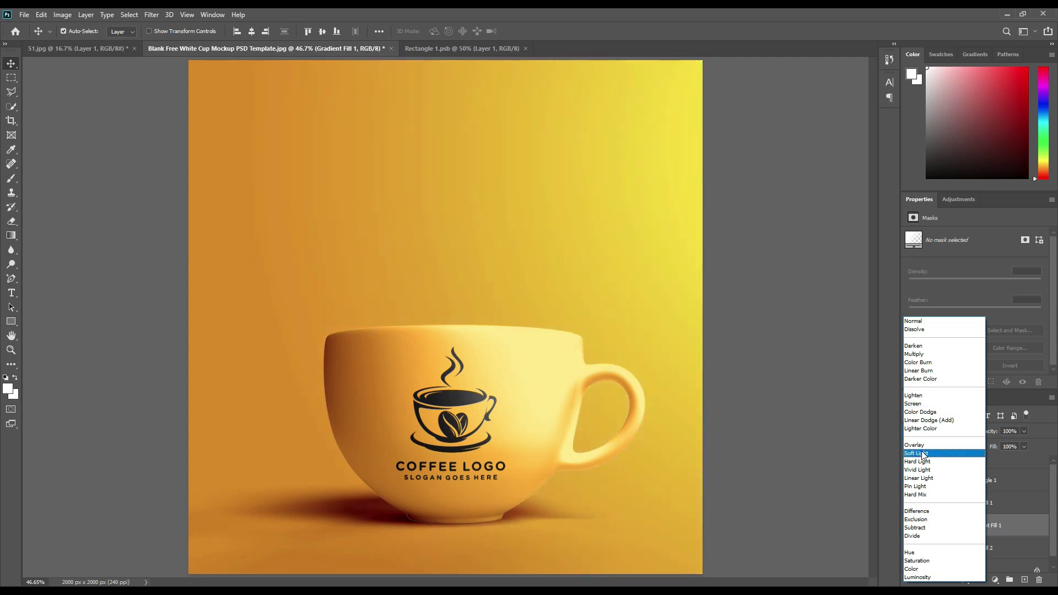
pyautogui.click(918, 408)
pyautogui.moveTo(988, 435); pyautogui.dragTo(986, 433)
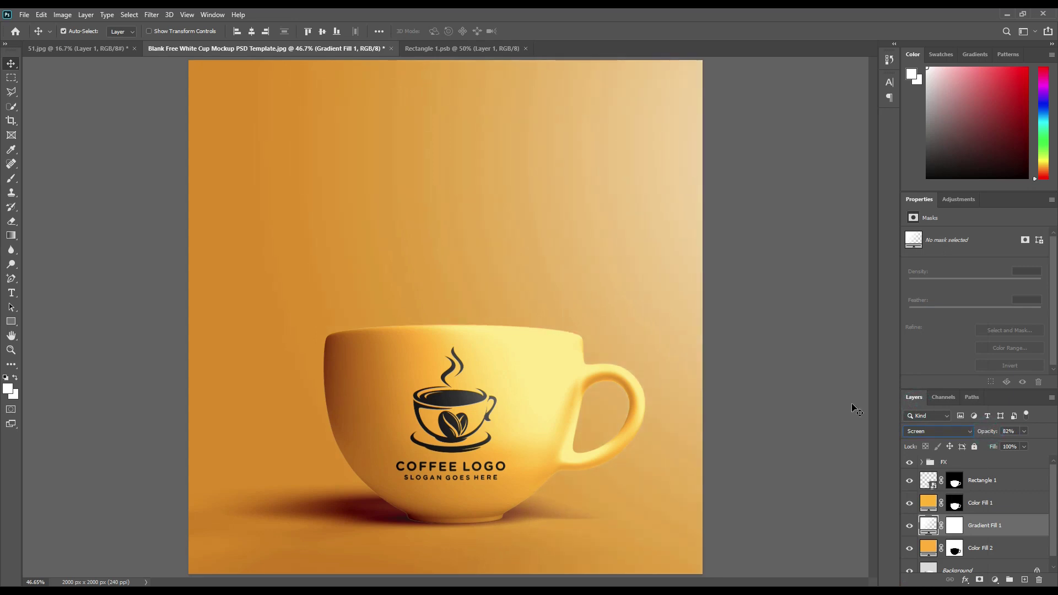
pyautogui.click(810, 403)
# In the FX group, set the Midtone layer's opacity to 83% and the Light layer's opacity to 60%, leaving the group collapsed
pyautogui.click(923, 462)
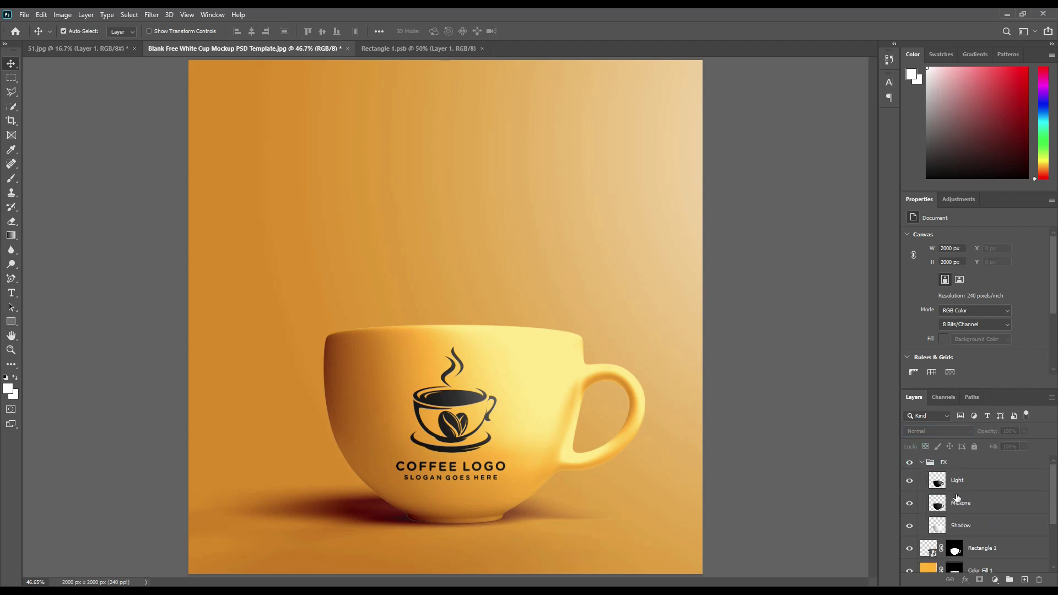
pyautogui.click(961, 502)
pyautogui.moveTo(990, 435); pyautogui.dragTo(988, 435)
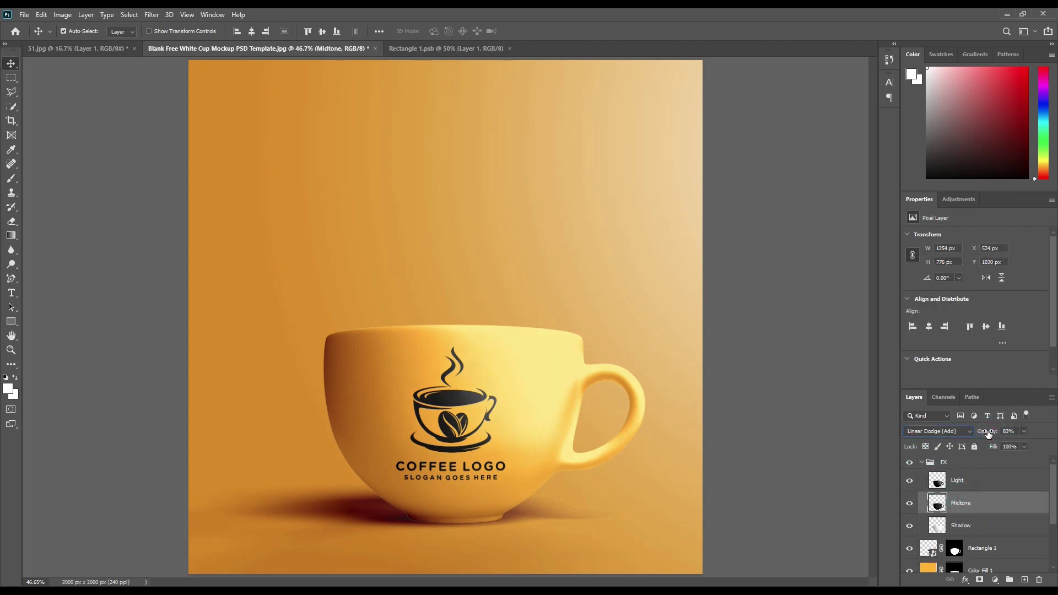
pyautogui.click(962, 480)
pyautogui.click(987, 432)
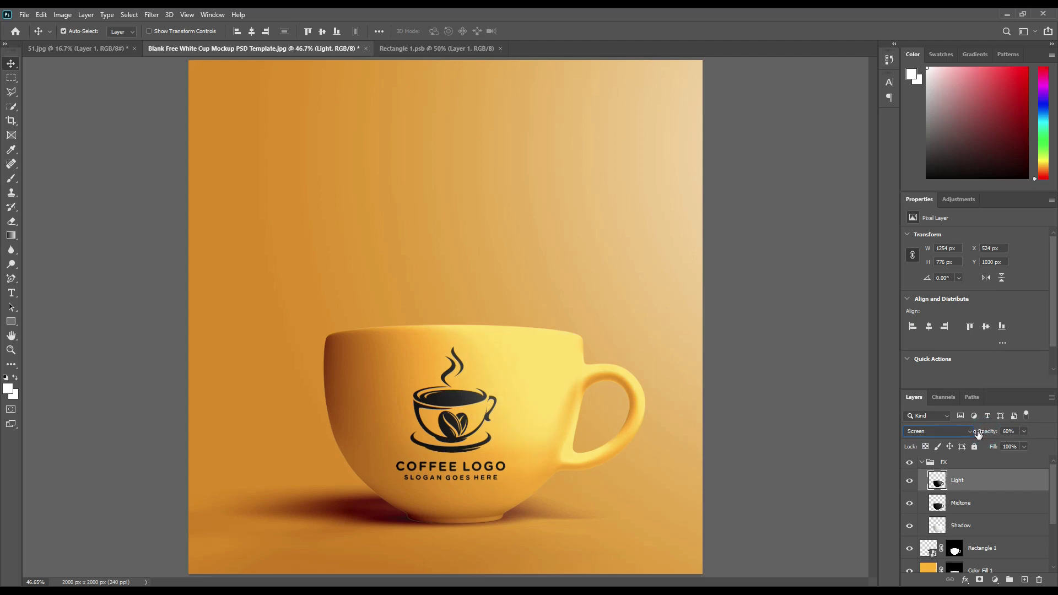
pyautogui.click(965, 466)
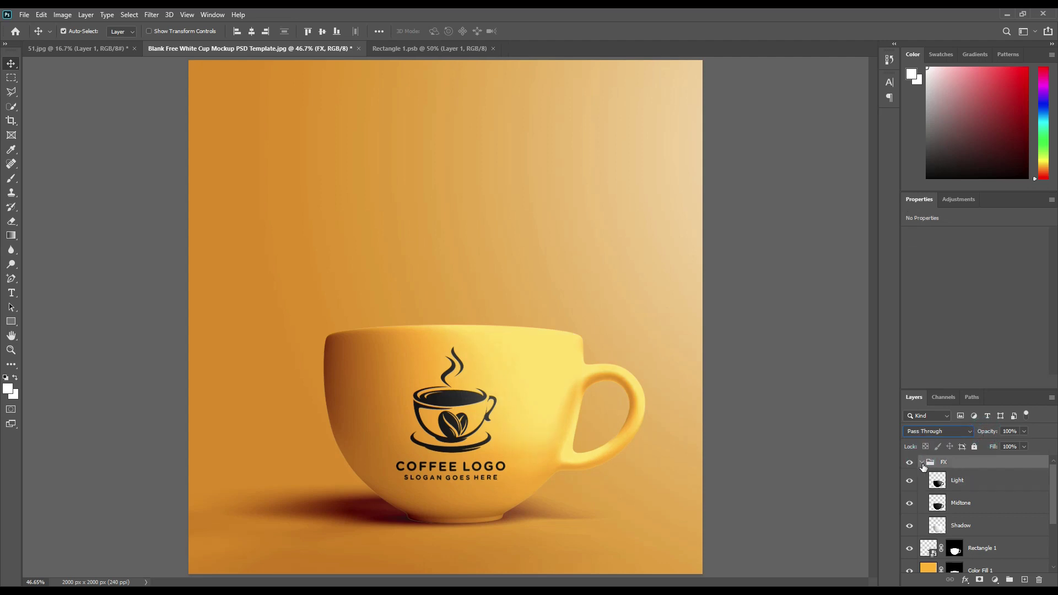
pyautogui.click(923, 464)
pyautogui.click(973, 460)
pyautogui.click(783, 465)
pyautogui.click(769, 263)
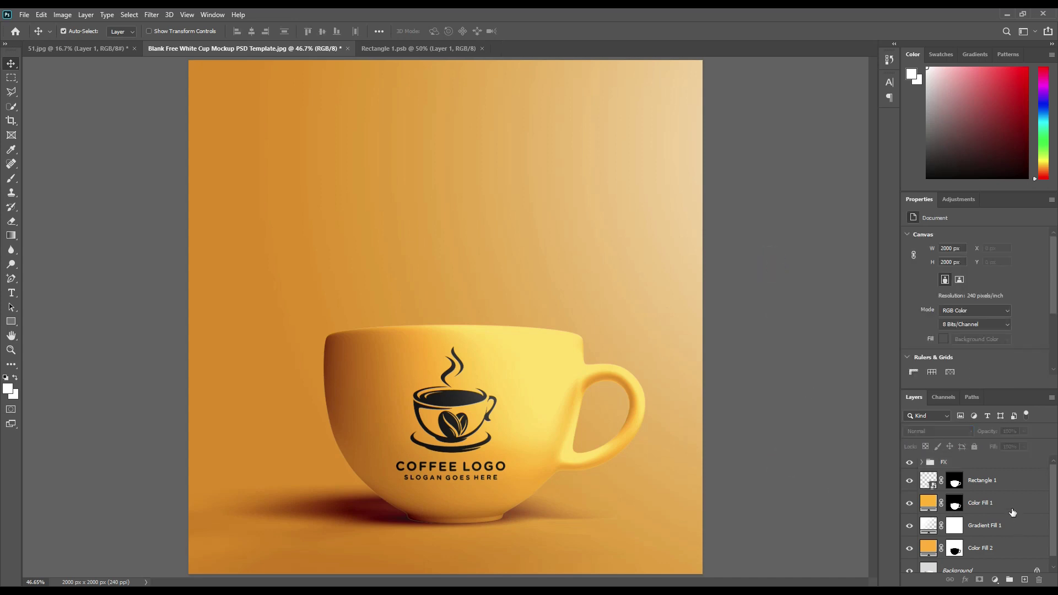
# Group the Gradient Fill 1 and Color Fill 2 layers and name the group BG
pyautogui.scroll(-1, 995, 497)
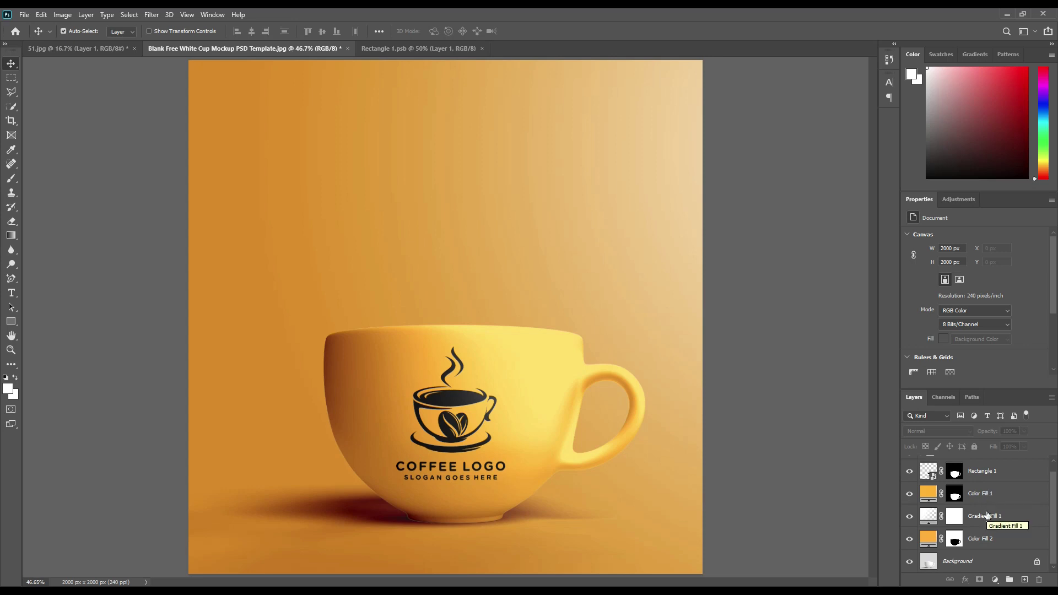
pyautogui.click(988, 516)
pyautogui.click(989, 539)
pyautogui.doubleClick(989, 539)
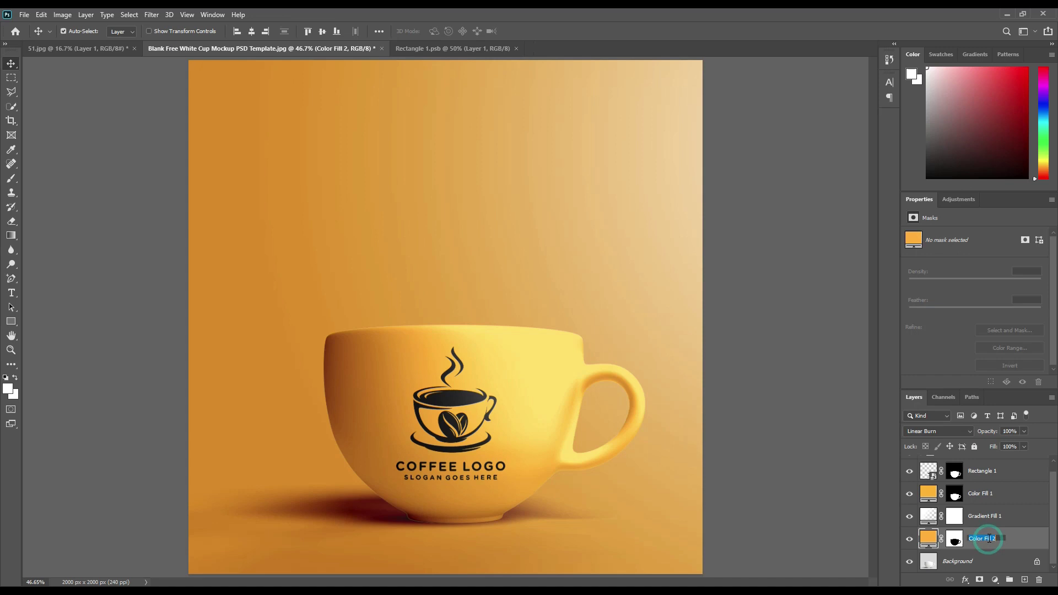
pyautogui.keyDown('shift'); pyautogui.click(1000, 521); pyautogui.keyUp('shift')
pyautogui.moveTo(997, 536); pyautogui.dragTo(1009, 580)
pyautogui.doubleClick(951, 521)
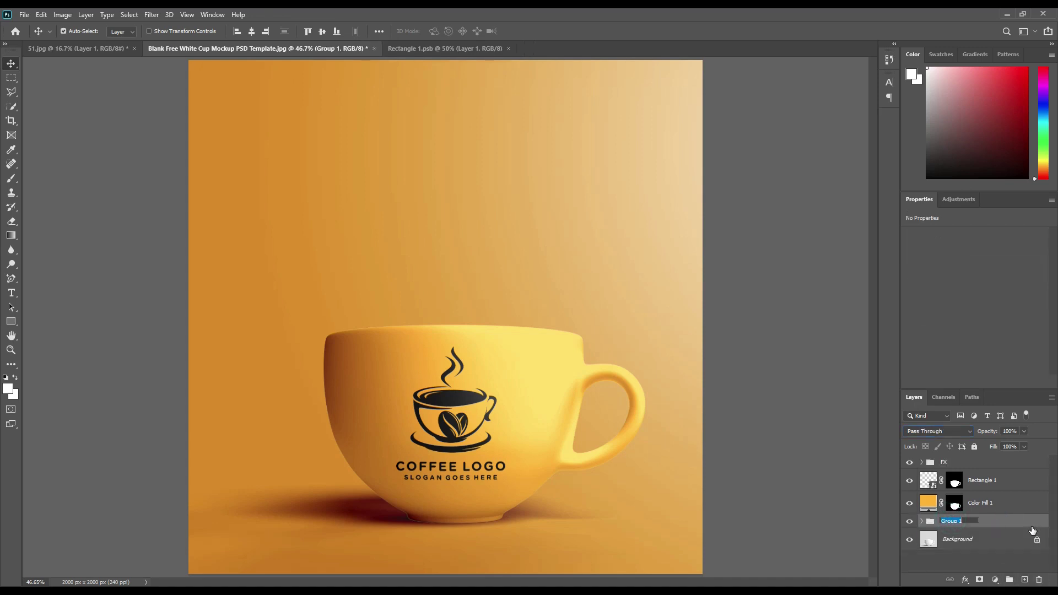
pyautogui.write('BG')
pyautogui.press('Return')
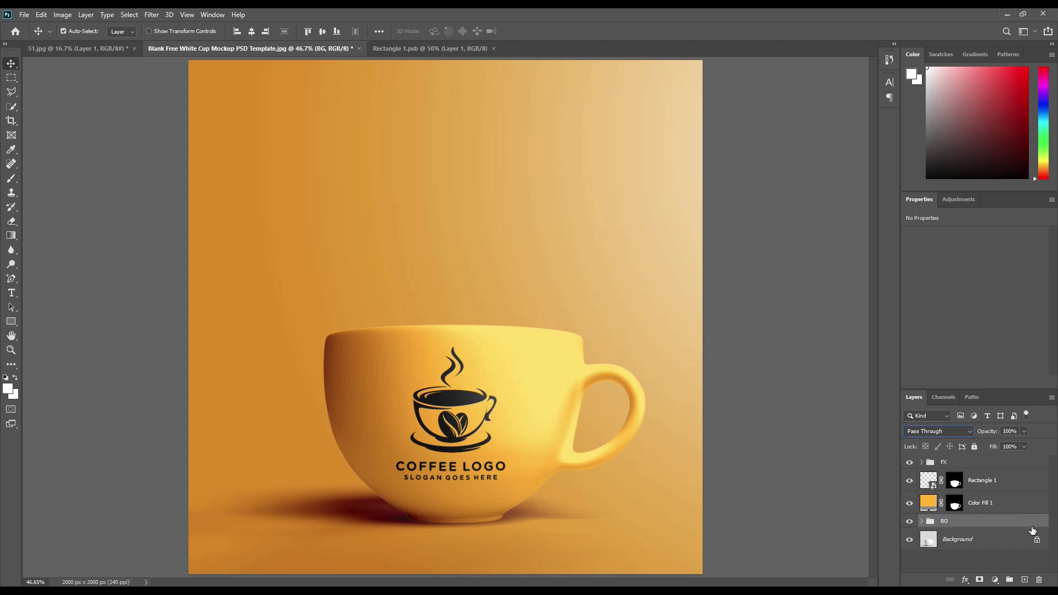
# Group the Color Fill 1 layer, the Rectangle 1 smart object and the FX group, and name the group CUP
pyautogui.click(980, 503)
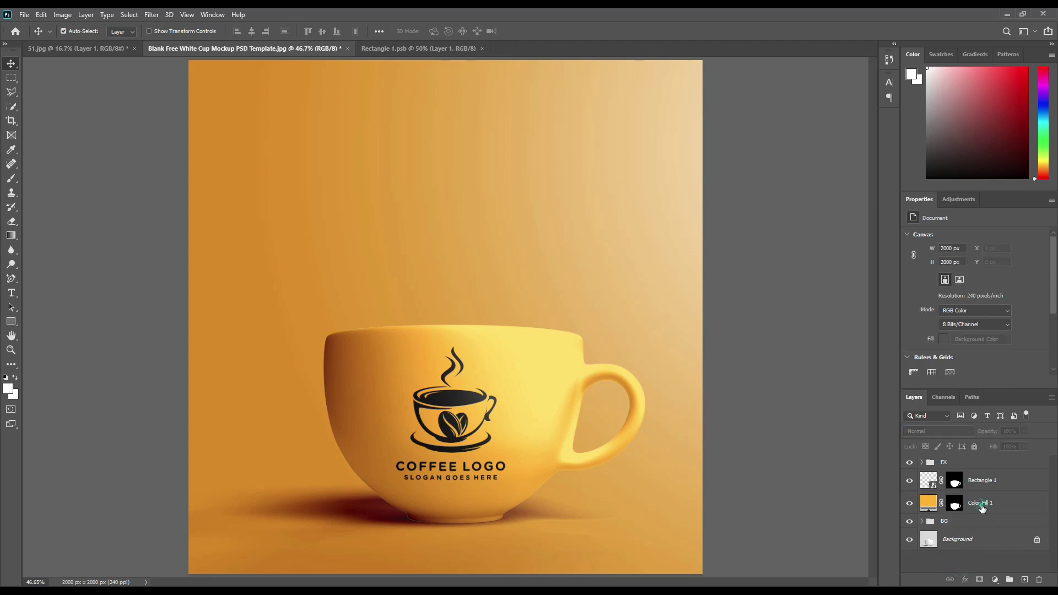
pyautogui.keyDown('shift'); pyautogui.click(974, 467); pyautogui.keyUp('shift')
pyautogui.moveTo(992, 501); pyautogui.dragTo(1011, 580)
pyautogui.doubleClick(953, 463)
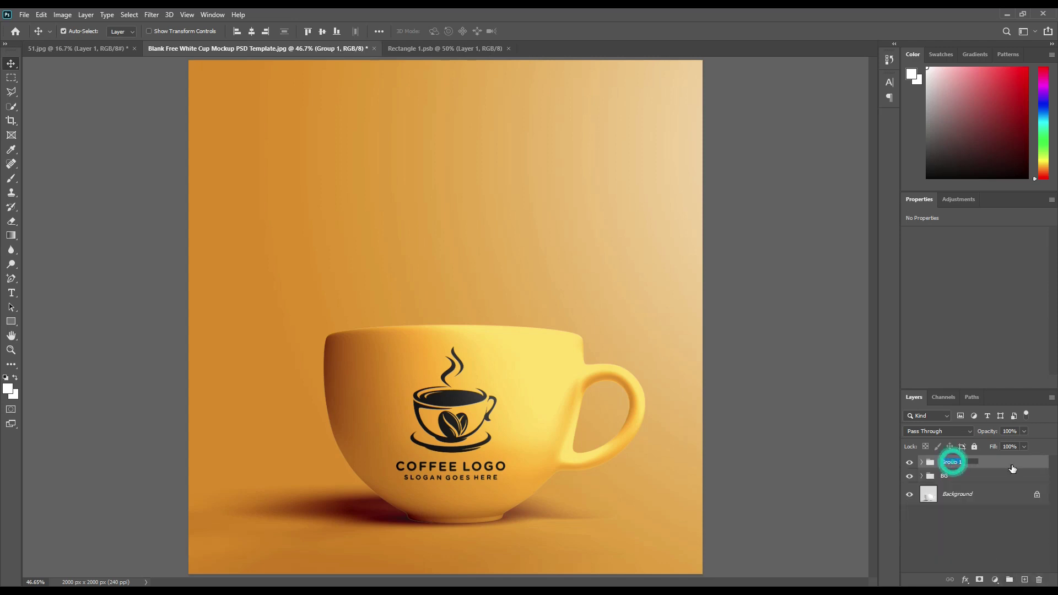
pyautogui.write('CUP')
pyautogui.press('Return')
pyautogui.click(968, 520)
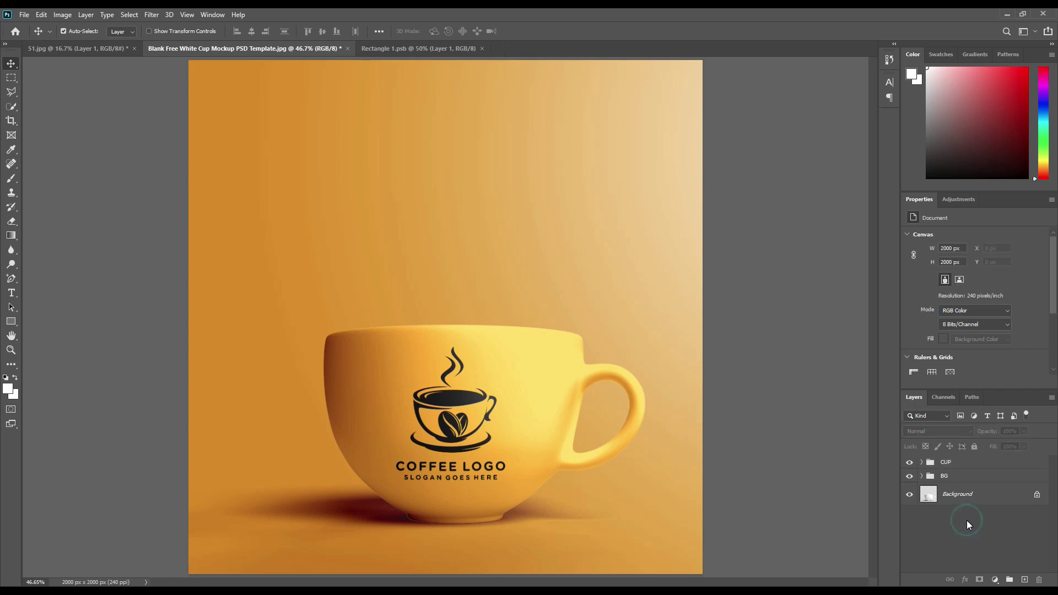